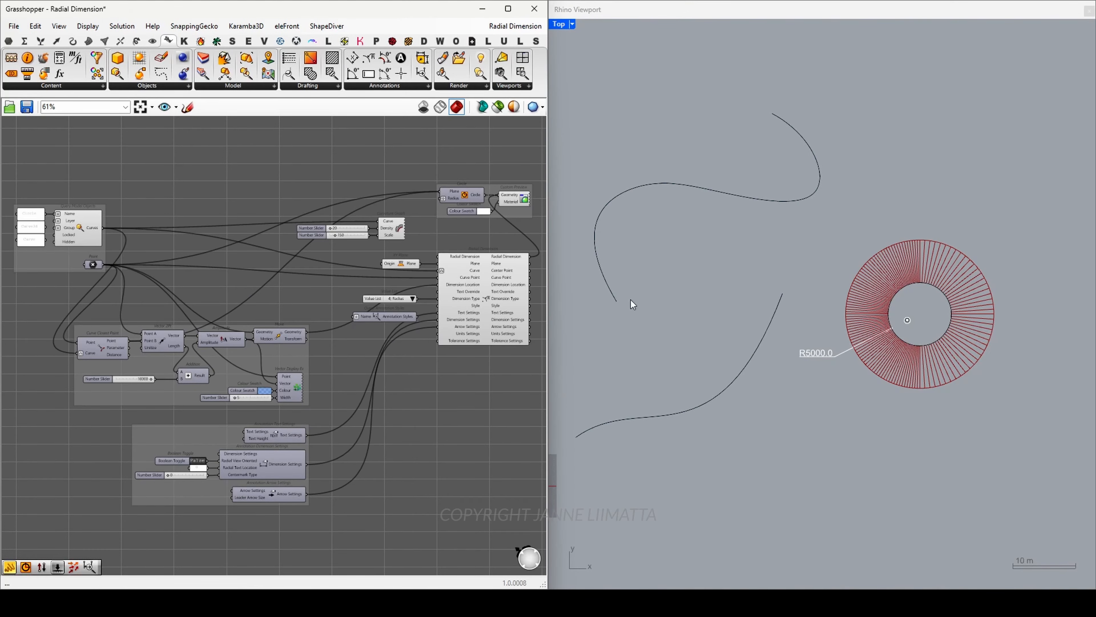
Examine the Query Model Objects component with its curve name panels, and the referenced Point parameter beside the circle's centre
{"action": "scroll", "coordinate": [23, 216], "scroll_direction": "up", "scroll_amount": 5}
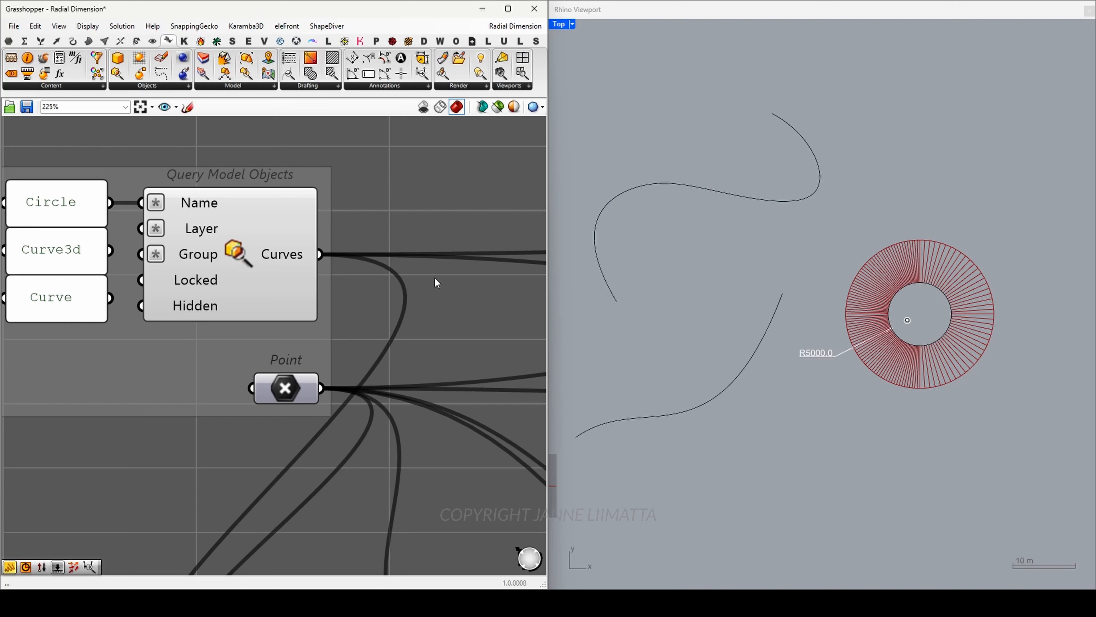
{"action": "left_click", "coordinate": [250, 255]}
{"action": "left_click", "coordinate": [367, 192]}
{"action": "left_click_drag", "start_coordinate": [141, 208], "coordinate": [141, 209]}
{"action": "left_click_drag", "start_coordinate": [114, 294], "coordinate": [139, 207]}
{"action": "left_click", "coordinate": [289, 388]}
{"action": "left_click", "coordinate": [905, 311]}
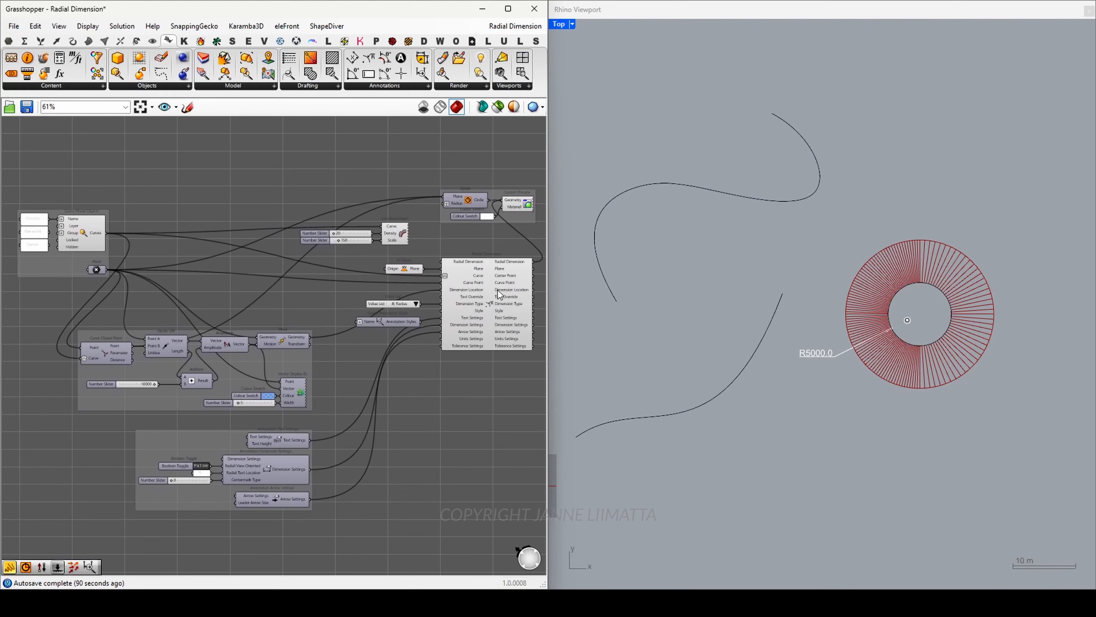
Examine the Radial Dimension component's curve and curve point inputs and the XY Plane component feeding its plane
{"action": "scroll", "coordinate": [498, 290], "scroll_direction": "up", "scroll_amount": 2}
{"action": "scroll", "coordinate": [498, 290], "scroll_direction": "up", "scroll_amount": 2}
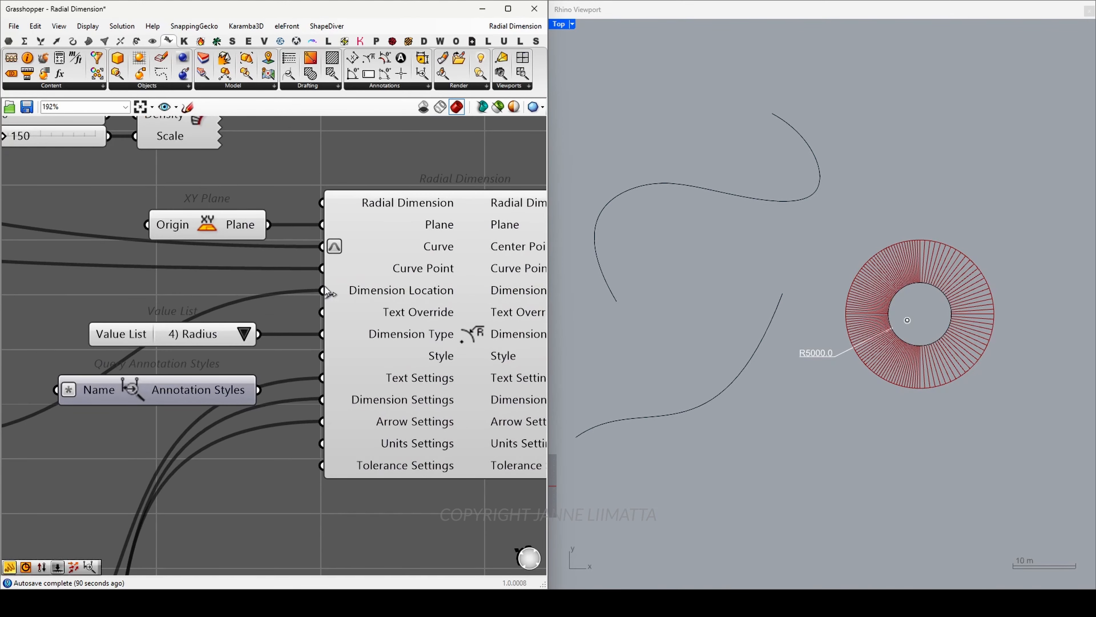
{"action": "left_click", "coordinate": [425, 269]}
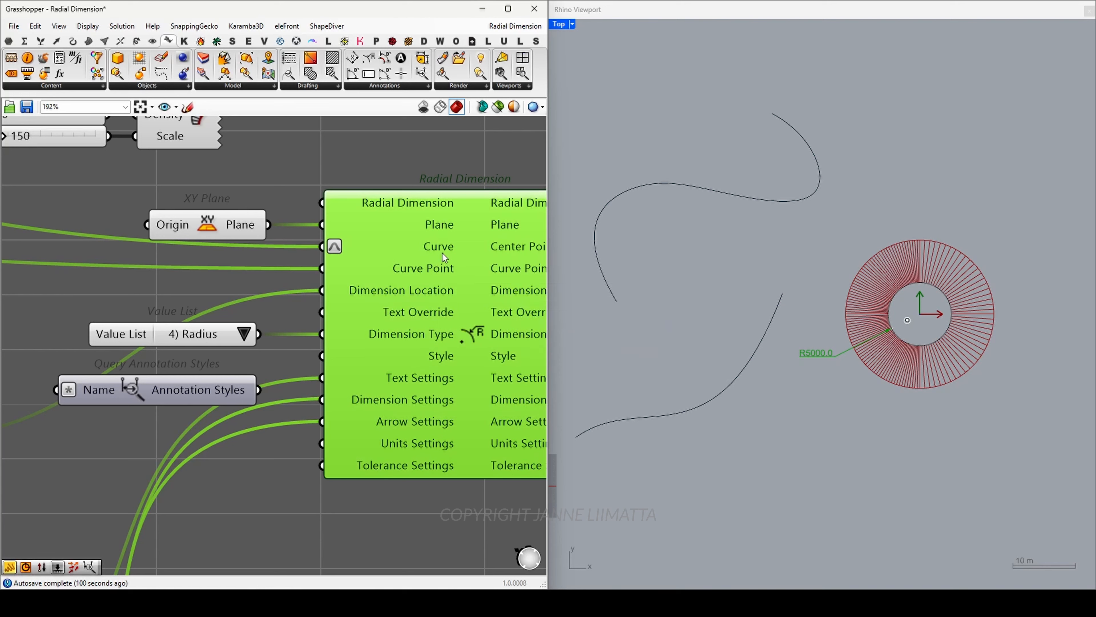
{"action": "left_click", "coordinate": [355, 152]}
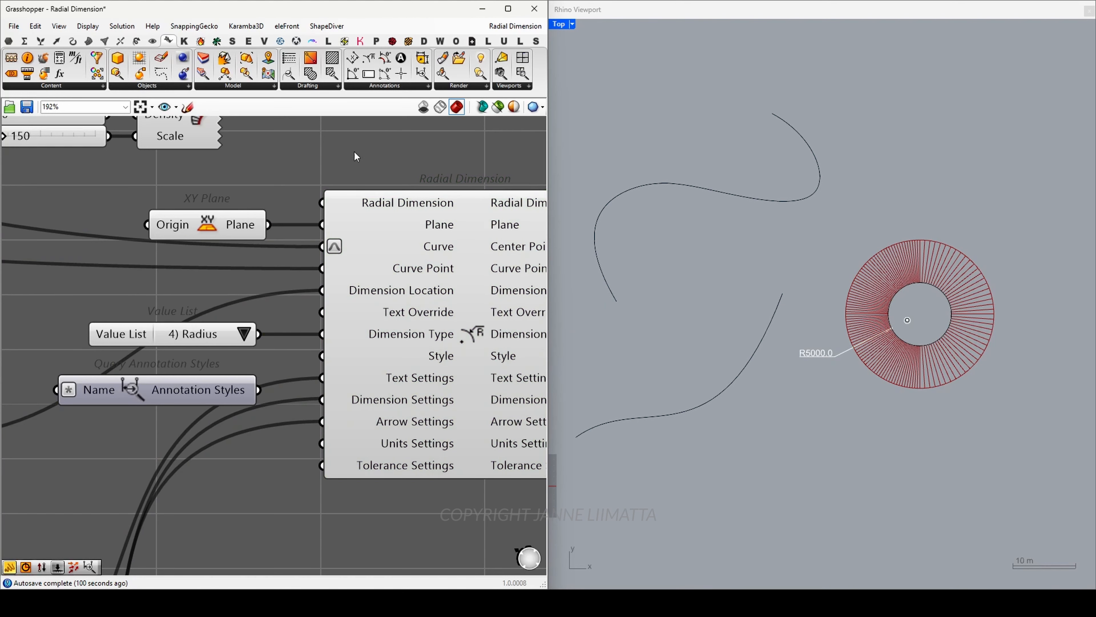
{"action": "left_click", "coordinate": [228, 224]}
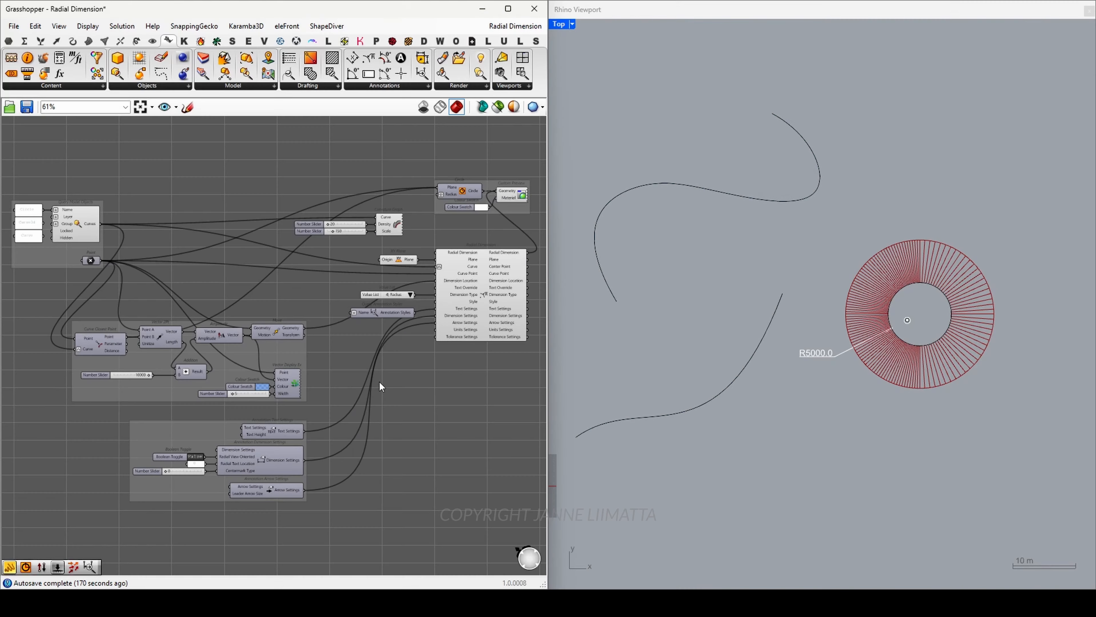
Inspect how Curve Closest Point and Vector 2Pt derive the dimension direction from the point inside the circle
{"action": "scroll", "coordinate": [97, 379], "scroll_direction": "up", "scroll_amount": 5}
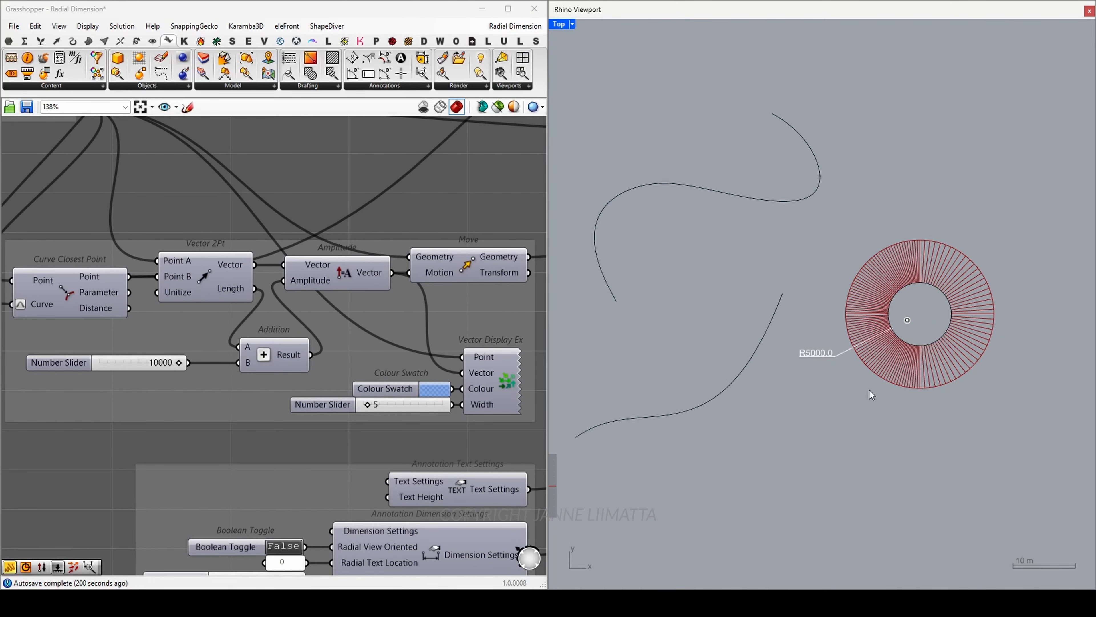
{"action": "left_click_drag", "start_coordinate": [899, 307], "coordinate": [922, 335]}
{"action": "left_click", "coordinate": [83, 290]}
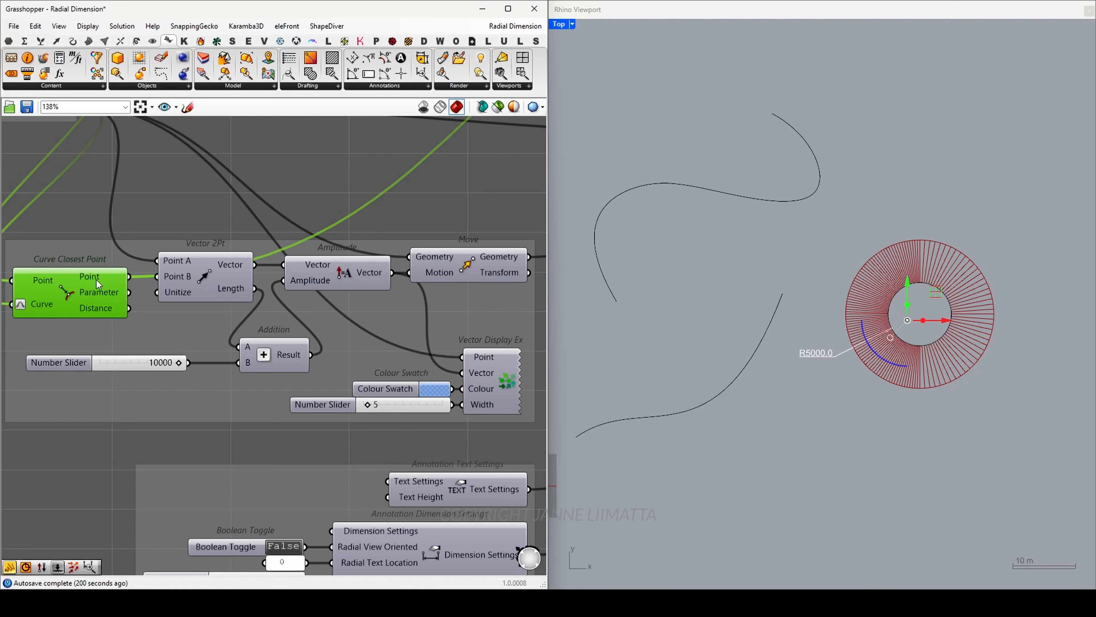
{"action": "mouse_move", "coordinate": [95, 279]}
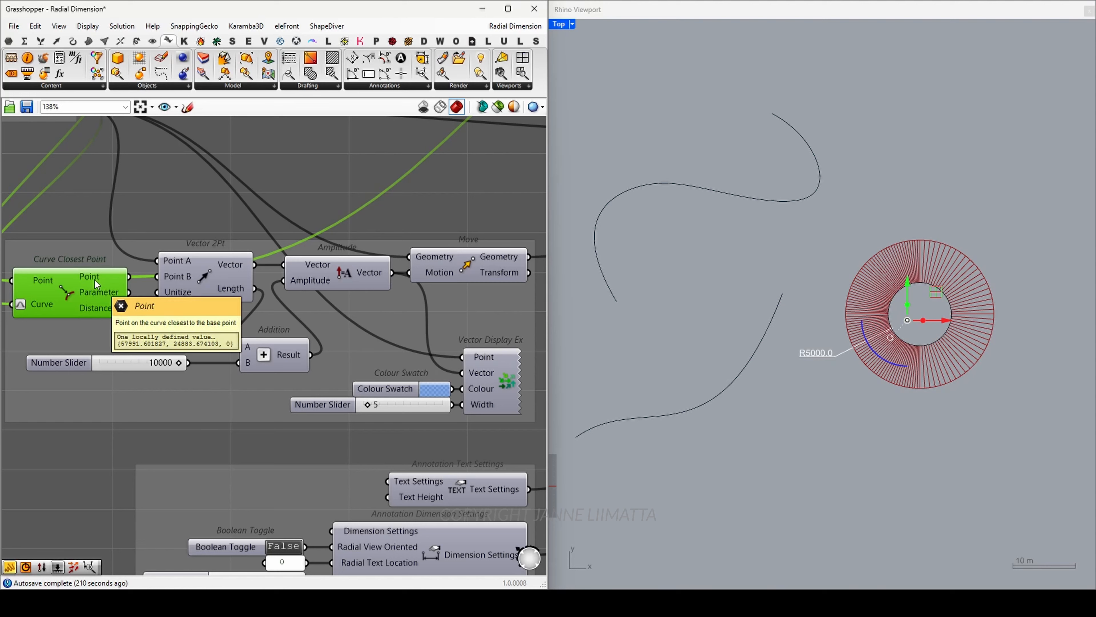
{"action": "left_click", "coordinate": [150, 228]}
{"action": "left_click", "coordinate": [202, 276]}
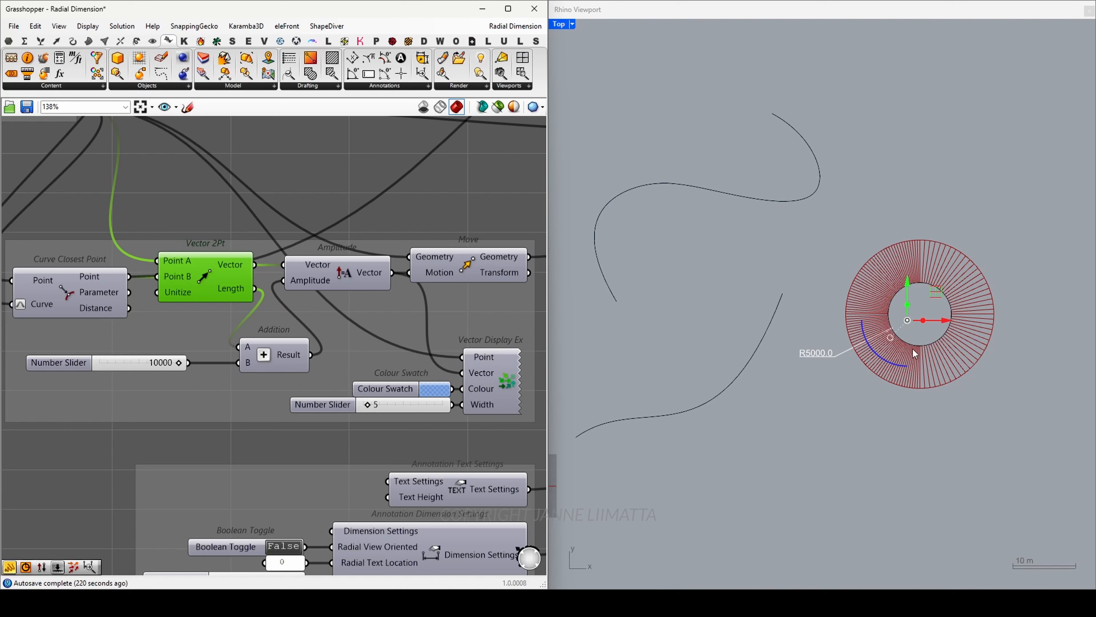
{"action": "left_click", "coordinate": [924, 335]}
{"action": "left_click", "coordinate": [907, 320]}
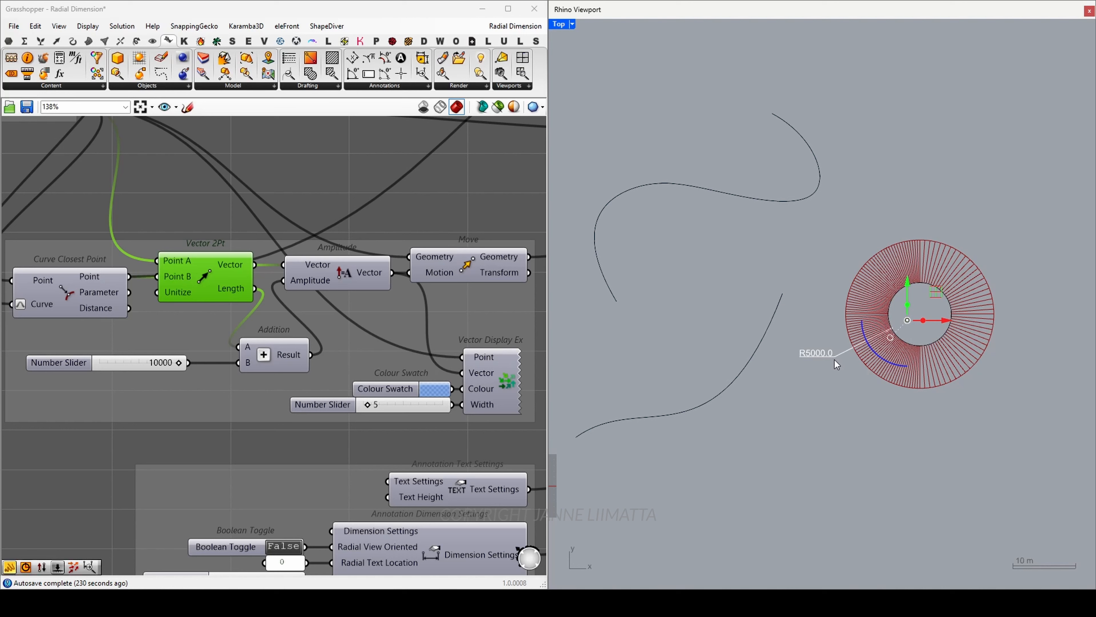
Turn on the preview of the Vector Display Ex component to draw the vector towards the dimension location
{"action": "left_click", "coordinate": [486, 378]}
{"action": "middle_click", "coordinate": [484, 372]}
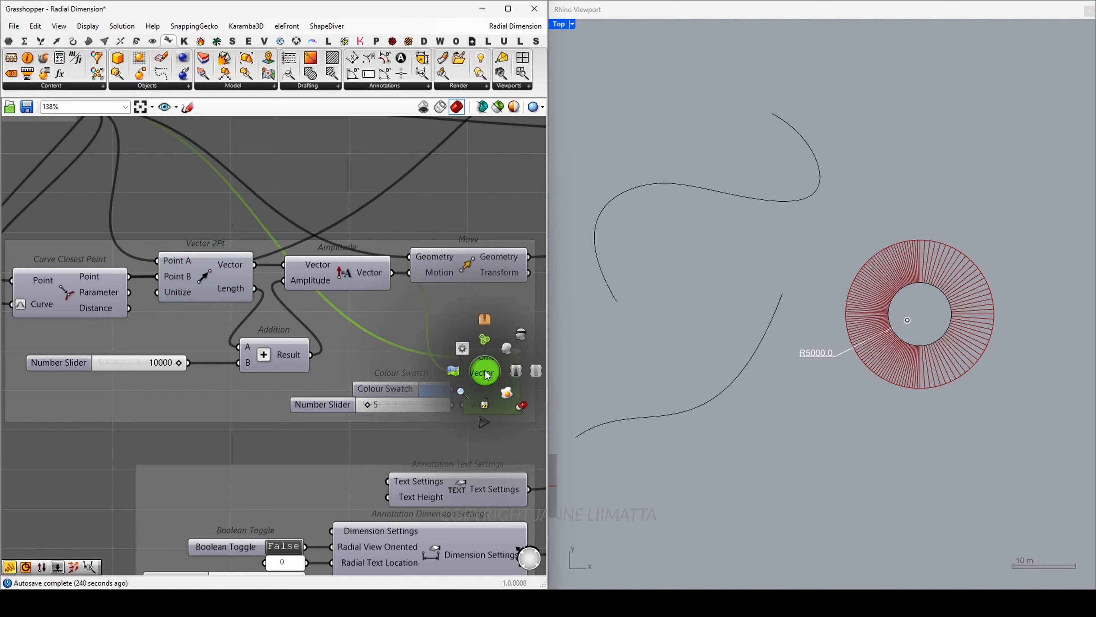
{"action": "left_click", "coordinate": [507, 349]}
{"action": "left_click", "coordinate": [737, 426]}
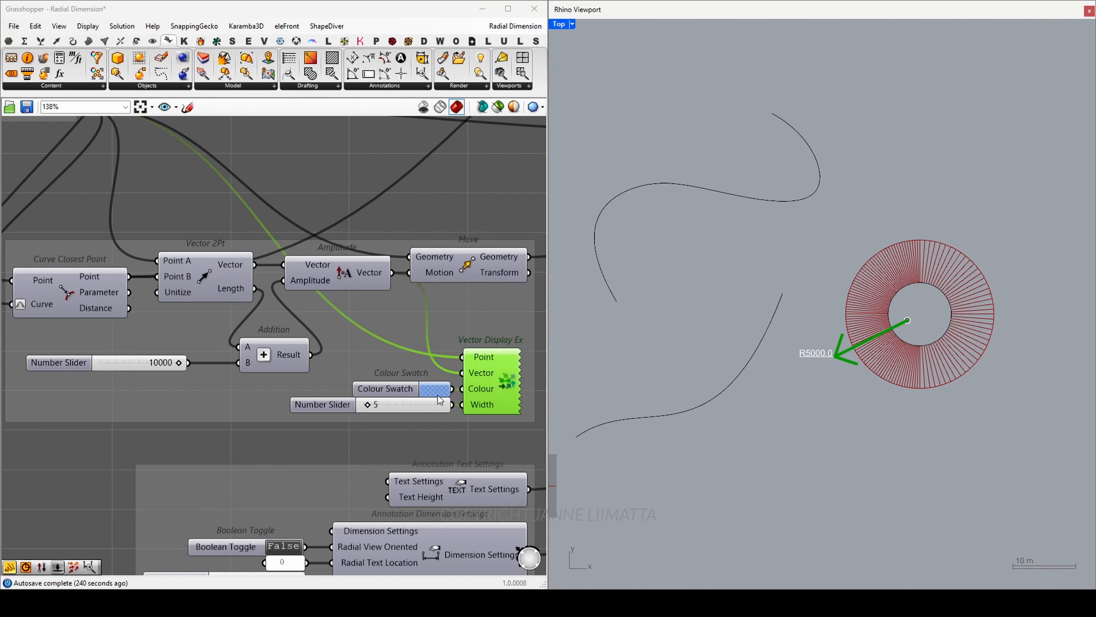
{"action": "left_click", "coordinate": [377, 432]}
{"action": "mouse_move", "coordinate": [178, 362]}
{"action": "left_mouse_down"}
{"action": "mouse_move", "coordinate": [149, 363]}
{"action": "mouse_move", "coordinate": [185, 367]}
{"action": "mouse_move", "coordinate": [162, 371]}
{"action": "mouse_move", "coordinate": [180, 377]}
{"action": "left_mouse_up"}
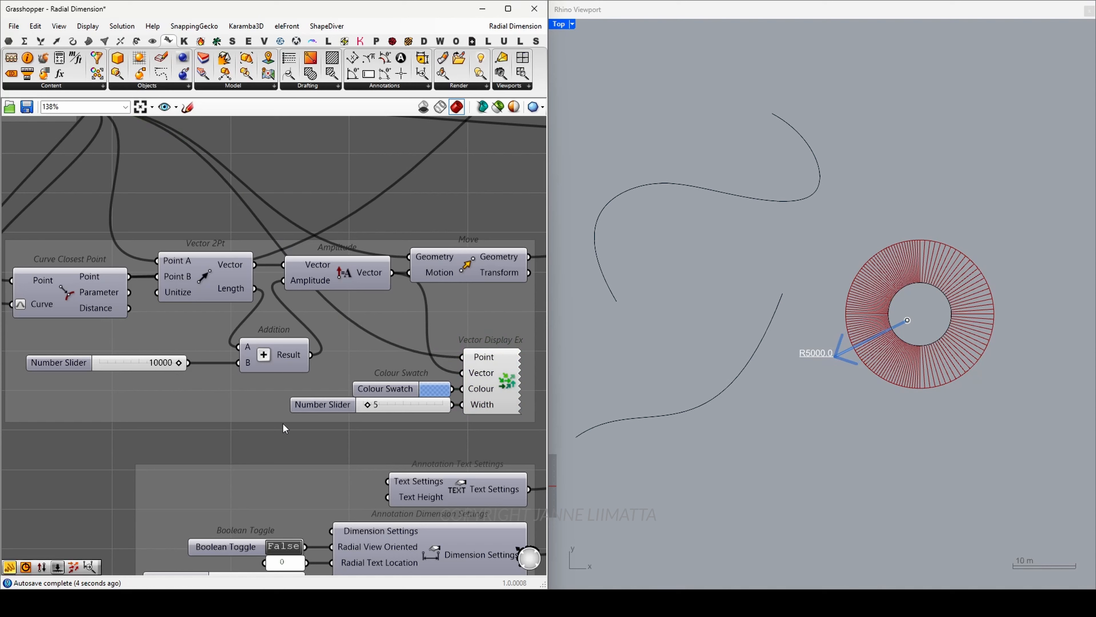
Inspect the Move component's translated geometry output and trace it to the Radial Dimension's Dimension Location input
{"action": "left_click", "coordinate": [510, 261]}
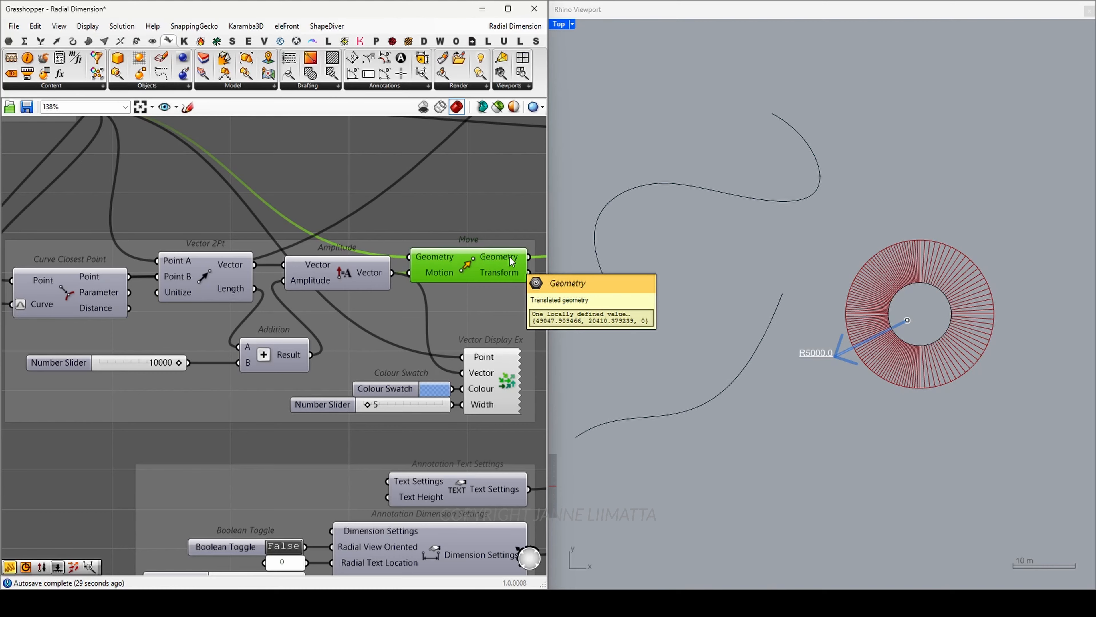
{"action": "scroll", "coordinate": [458, 287], "scroll_direction": "down", "scroll_amount": 5}
{"action": "right_click_drag", "start_coordinate": [456, 288], "coordinate": [193, 326]}
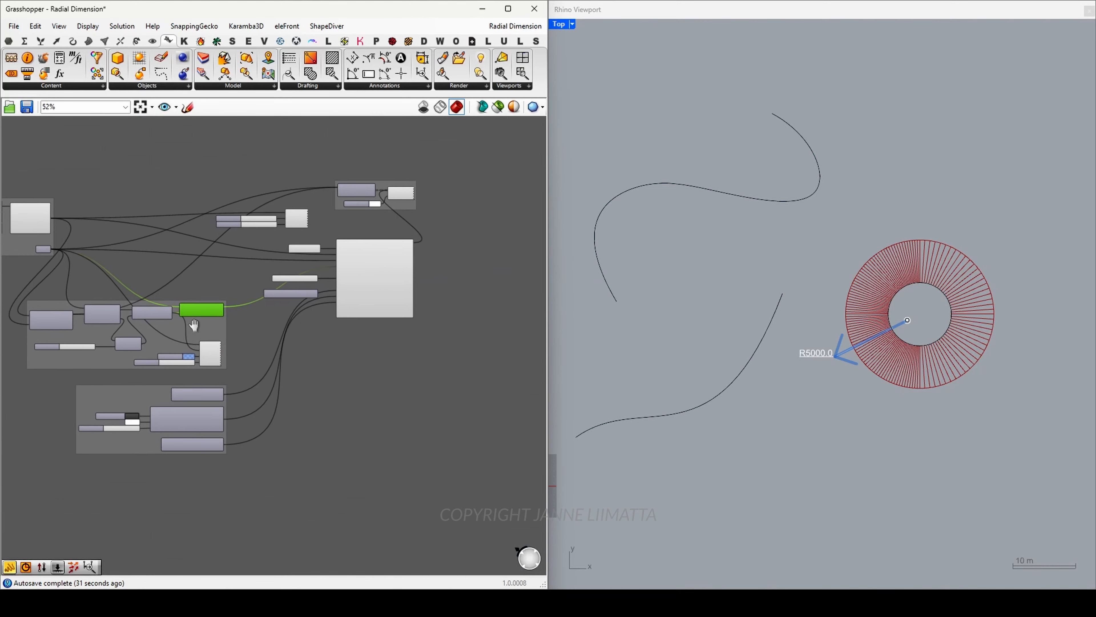
{"action": "scroll", "coordinate": [353, 276], "scroll_direction": "up", "scroll_amount": 2}
{"action": "scroll", "coordinate": [353, 273], "scroll_direction": "up", "scroll_amount": 3}
{"action": "mouse_move", "coordinate": [385, 262]}
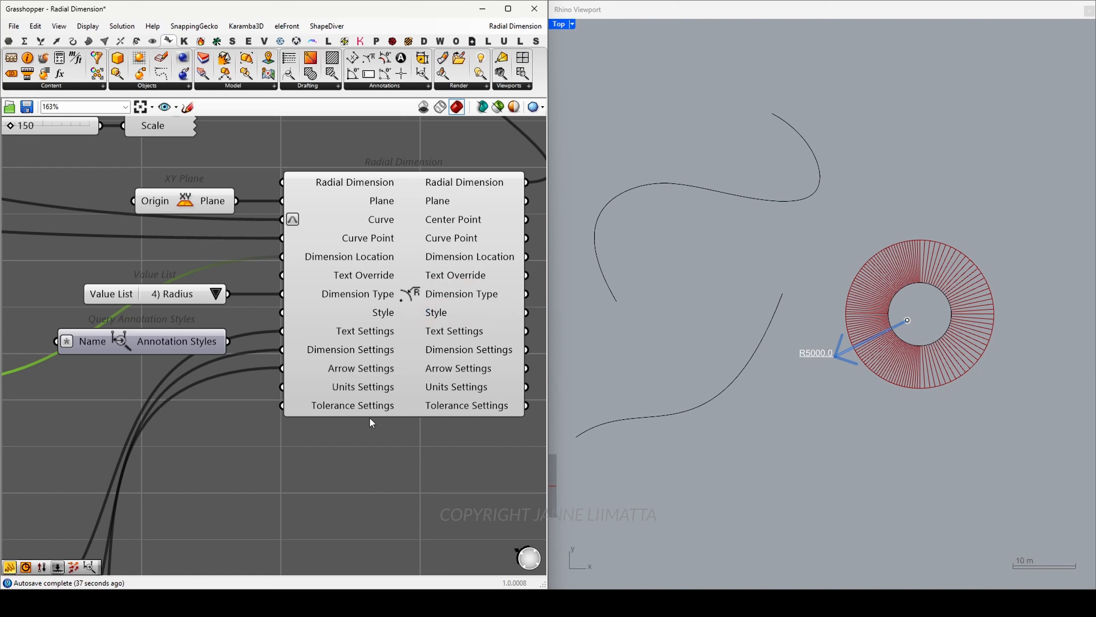
Switch the dimension type in the value list to Diameter, and return it to Radius
{"action": "scroll", "coordinate": [885, 346], "scroll_direction": "up", "scroll_amount": 4}
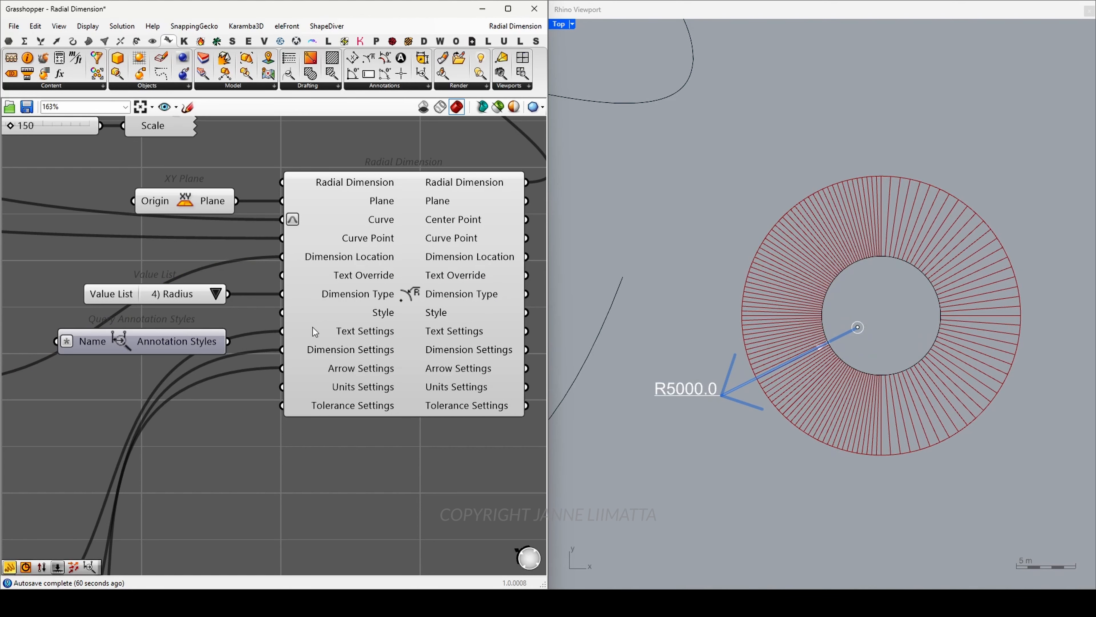
{"action": "left_click", "coordinate": [216, 296]}
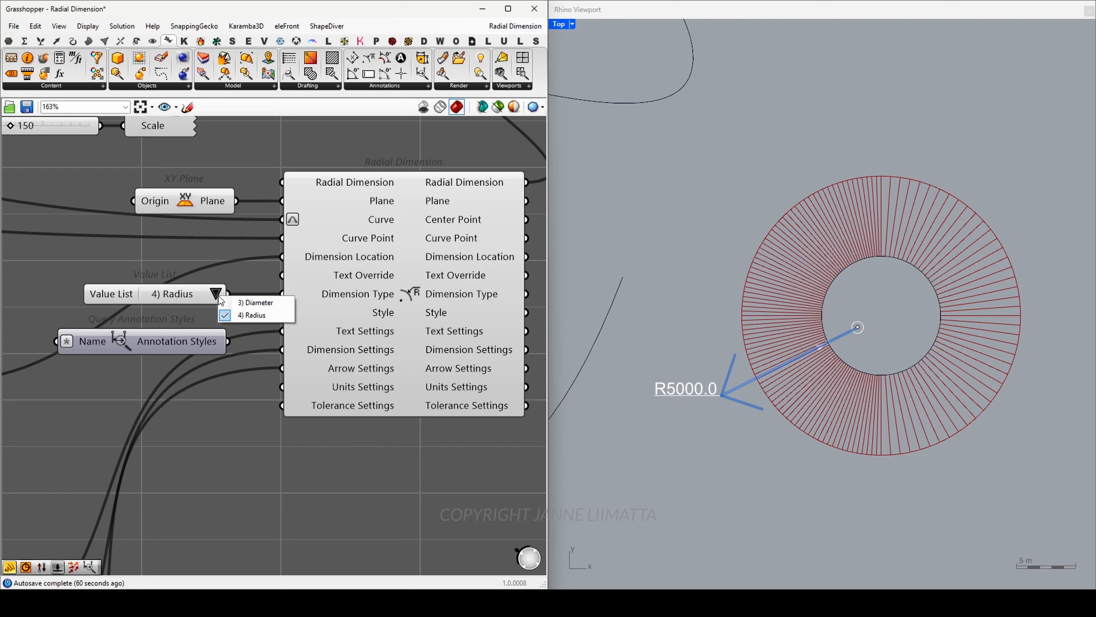
{"action": "left_click", "coordinate": [249, 304]}
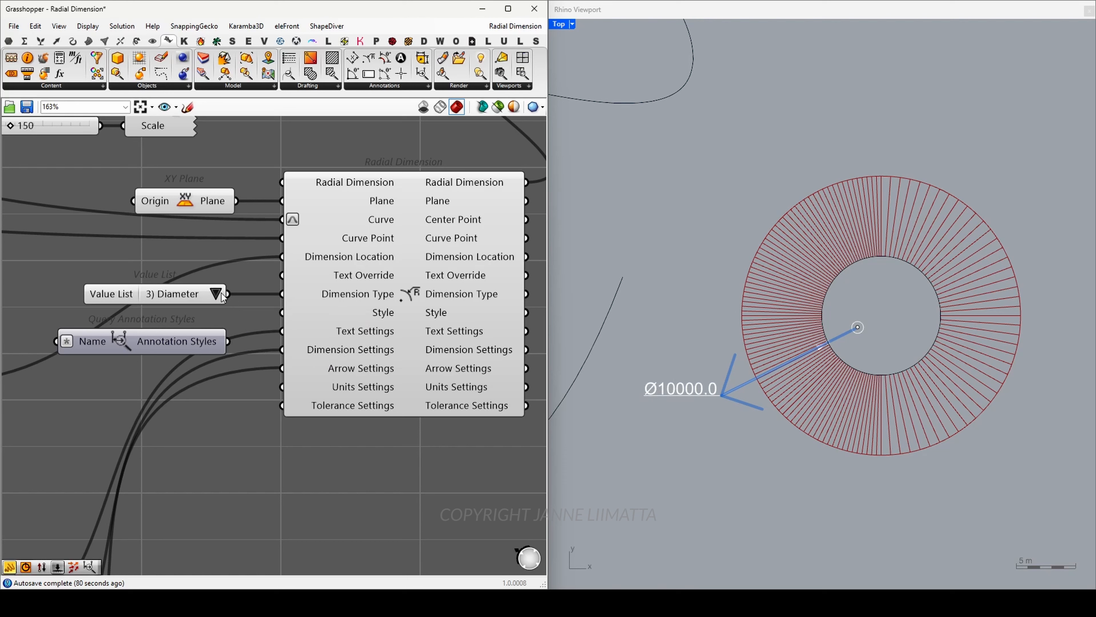
{"action": "left_click", "coordinate": [221, 294]}
{"action": "left_click", "coordinate": [245, 311]}
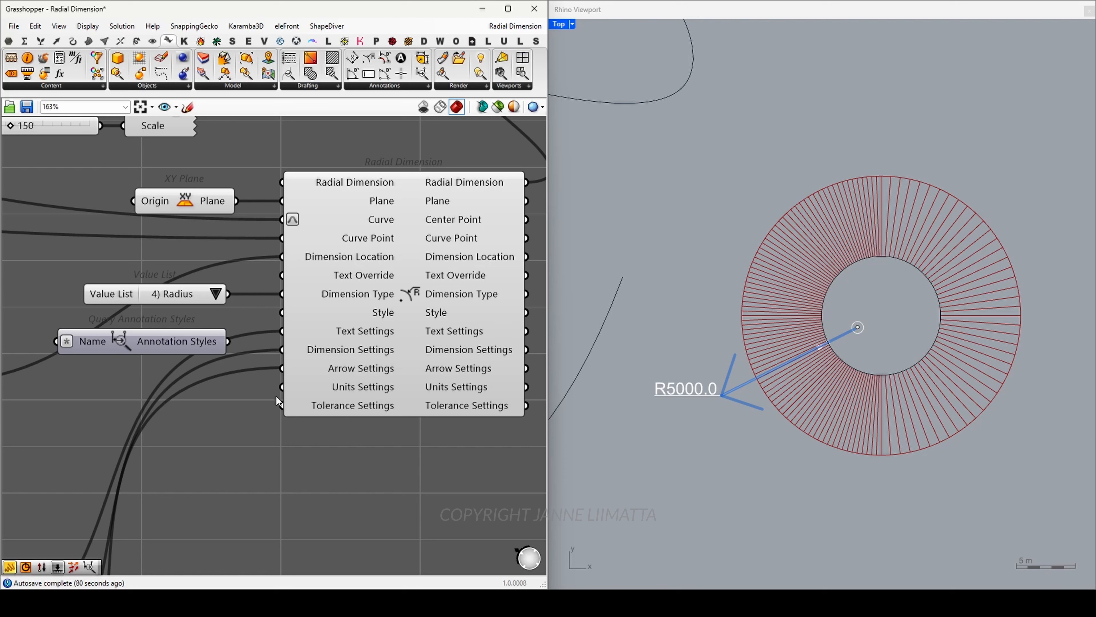
Inspect the annotation styles available from the Query Annotation Styles component for the Radial Dimension's Style input
{"action": "left_click", "coordinate": [163, 349]}
{"action": "mouse_move", "coordinate": [161, 348]}
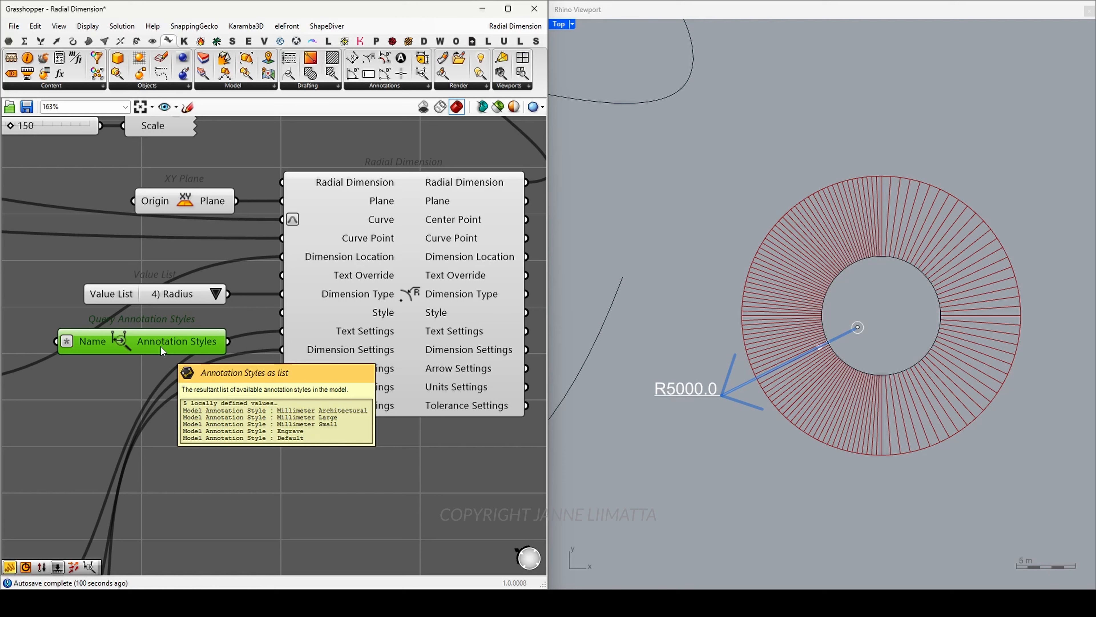
{"action": "mouse_move", "coordinate": [383, 317]}
{"action": "left_click", "coordinate": [371, 463]}
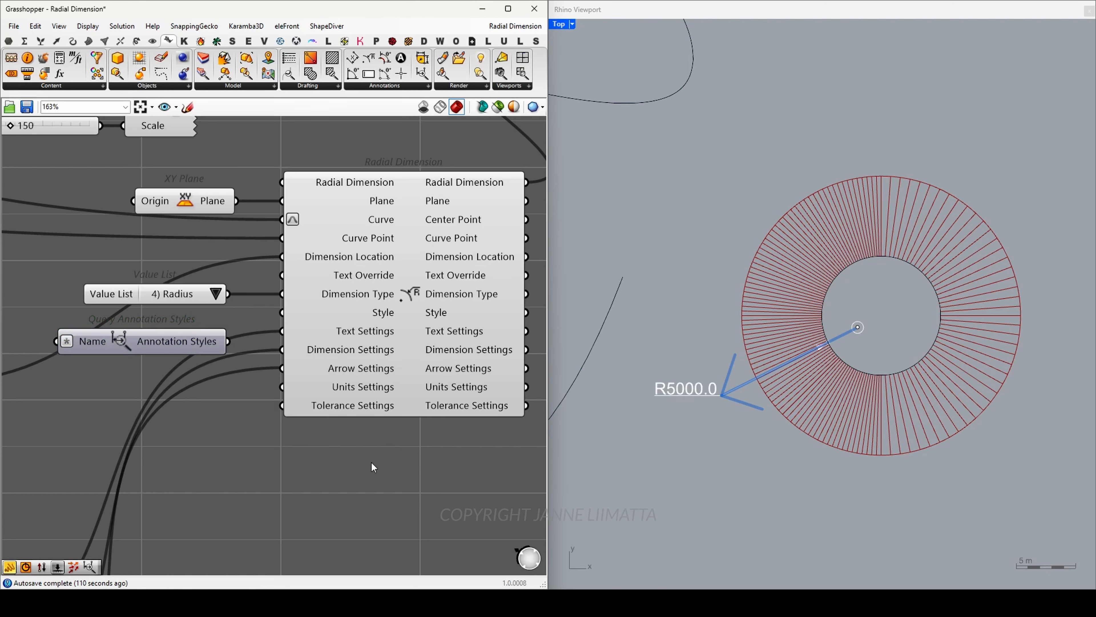
Raise the Centermark Type value of the Annotation Dimension Settings so a mark with centre lines is drawn in the circle
{"action": "left_click_drag", "start_coordinate": [267, 439], "coordinate": [401, 323]}
{"action": "scroll", "coordinate": [407, 359], "scroll_direction": "down", "scroll_amount": 5}
{"action": "scroll", "coordinate": [82, 532], "scroll_direction": "up", "scroll_amount": 5}
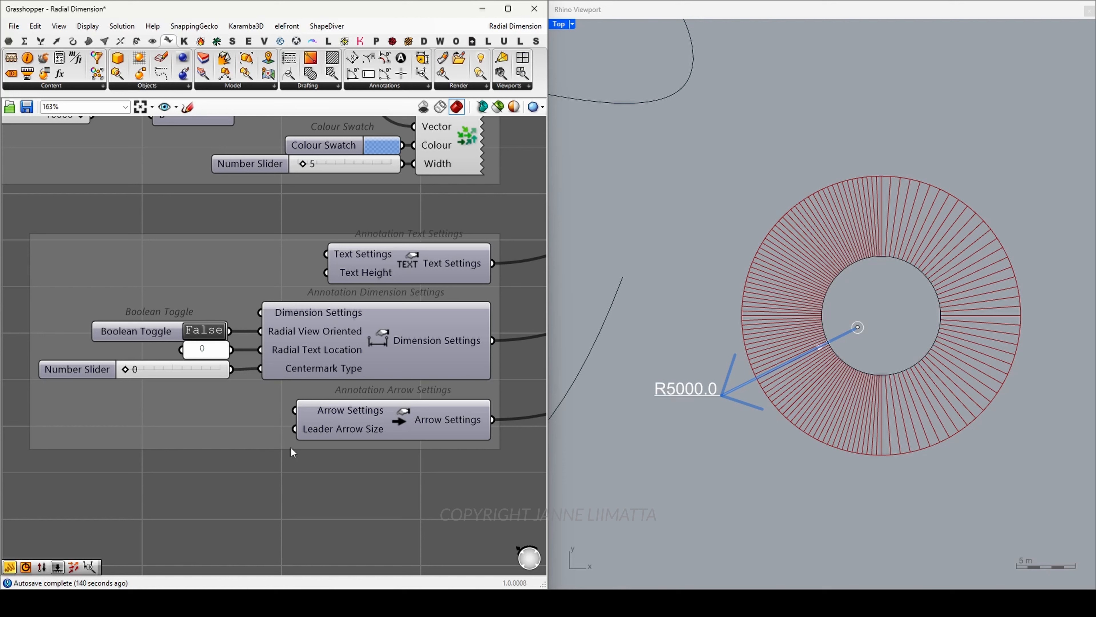
{"action": "left_click", "coordinate": [297, 343]}
{"action": "left_click_drag", "start_coordinate": [138, 373], "coordinate": [147, 373]}
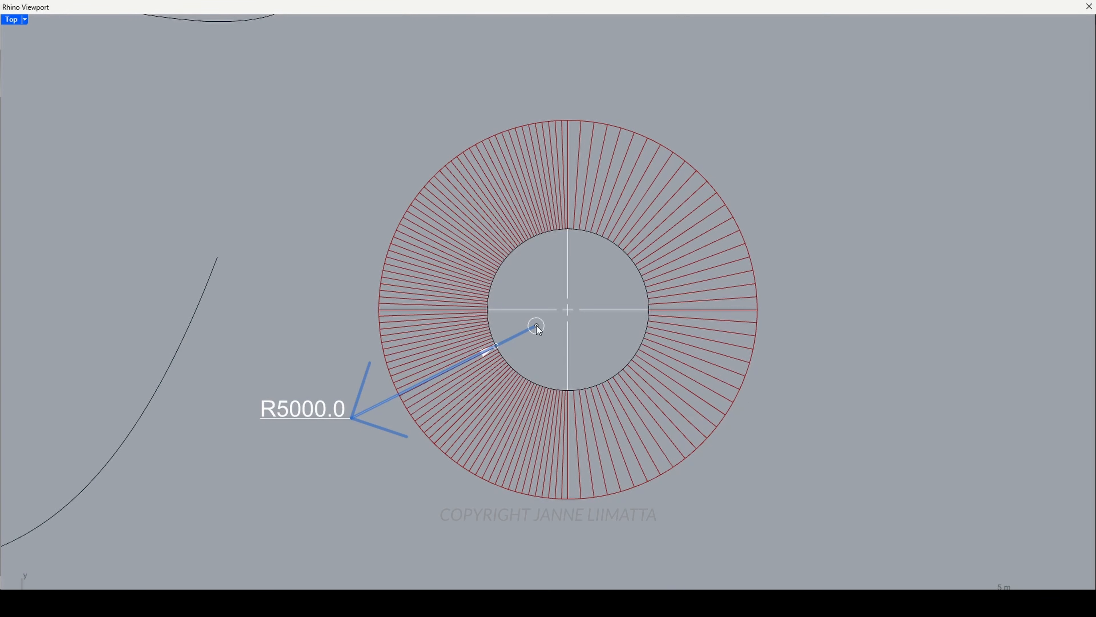
Move the point inside the circle to the upper left and to just below the centre, and check it against the circle
{"action": "left_click_drag", "start_coordinate": [537, 326], "coordinate": [524, 280]}
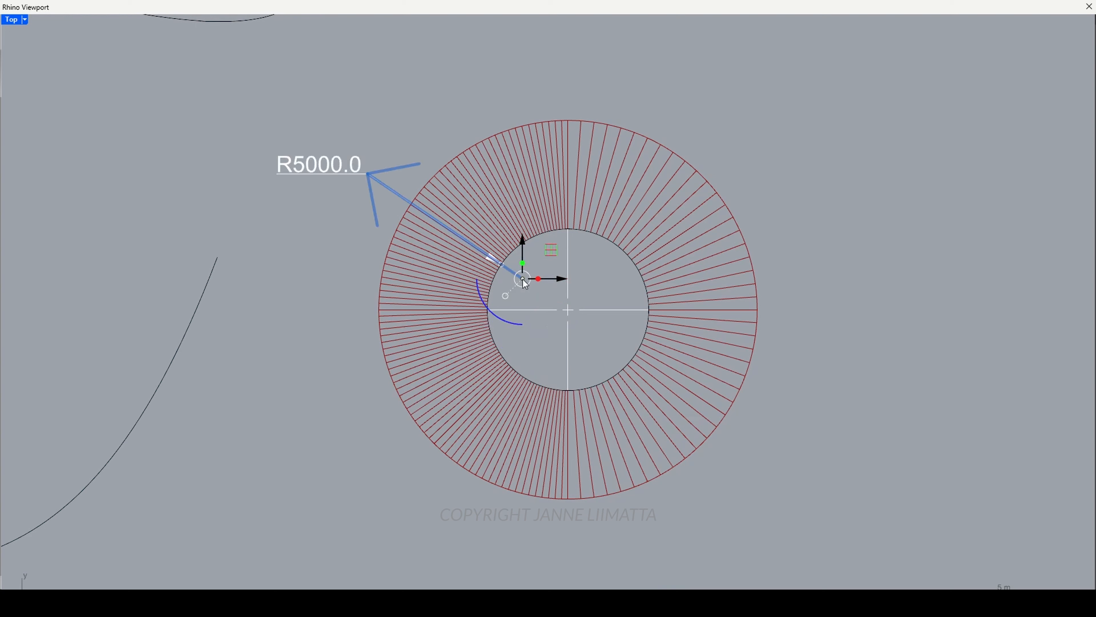
{"action": "left_click", "coordinate": [558, 286]}
{"action": "left_click", "coordinate": [513, 370]}
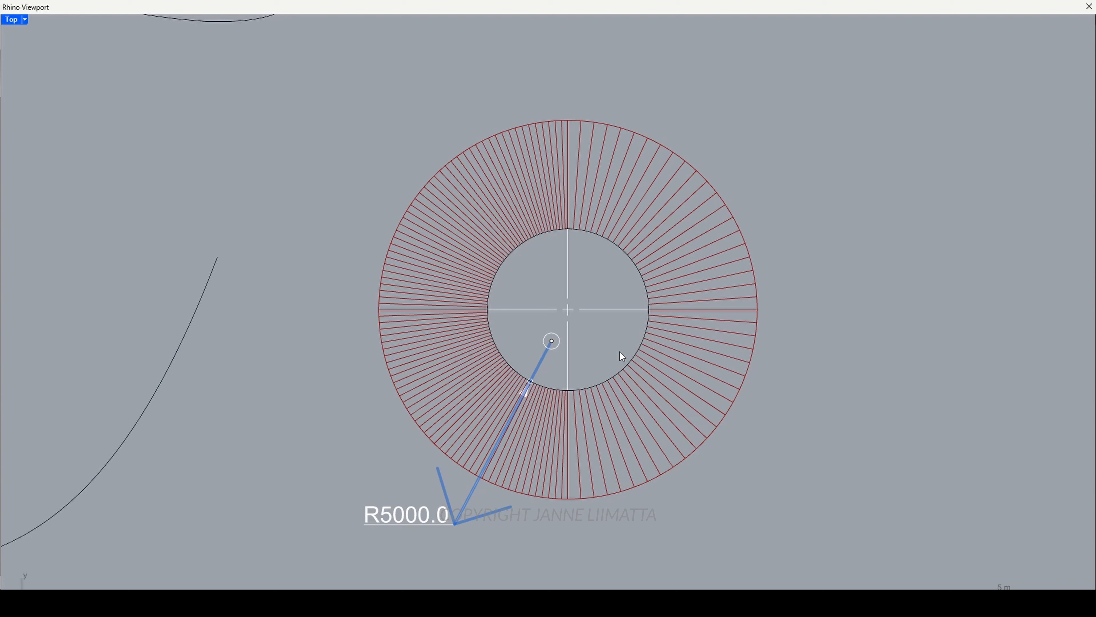
{"action": "left_click", "coordinate": [552, 341]}
{"action": "mouse_move", "coordinate": [558, 351]}
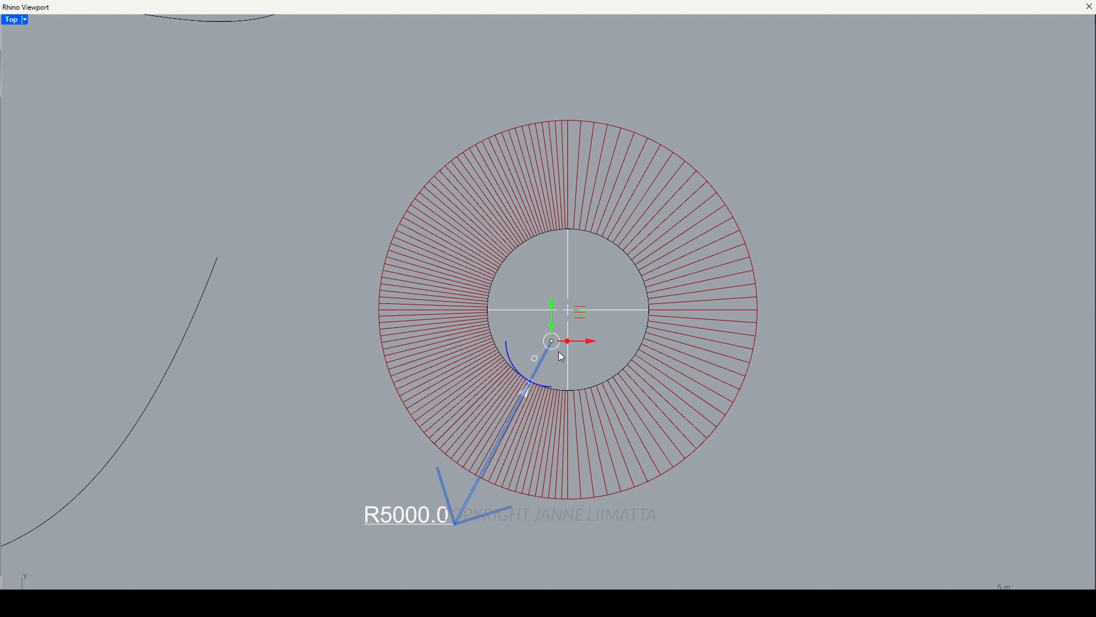
{"action": "left_click", "coordinate": [551, 387]}
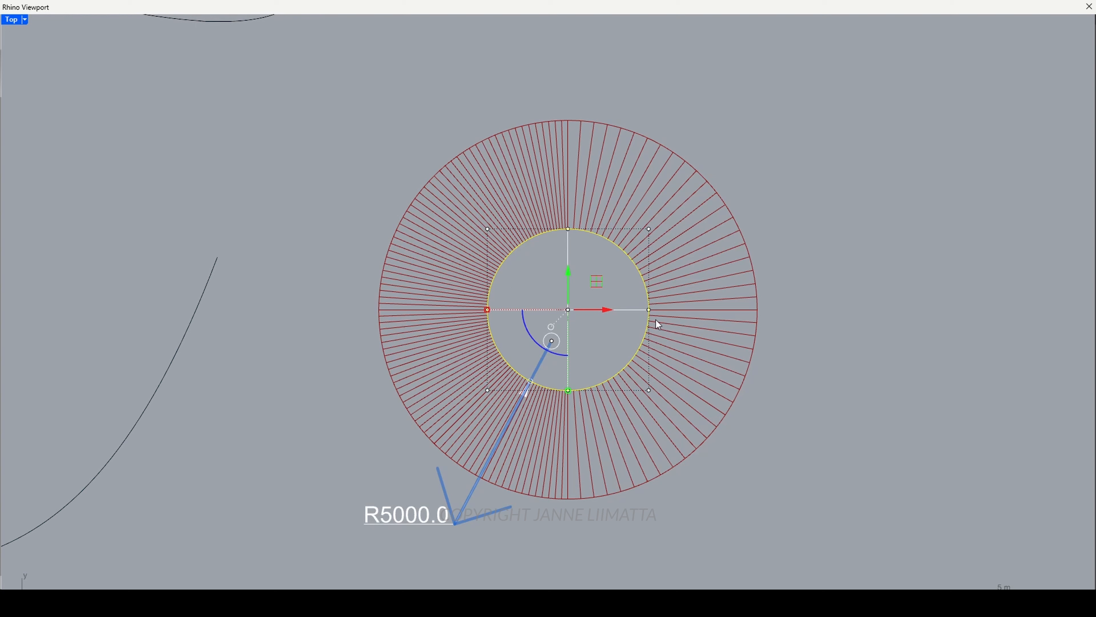
{"action": "left_click", "coordinate": [856, 421]}
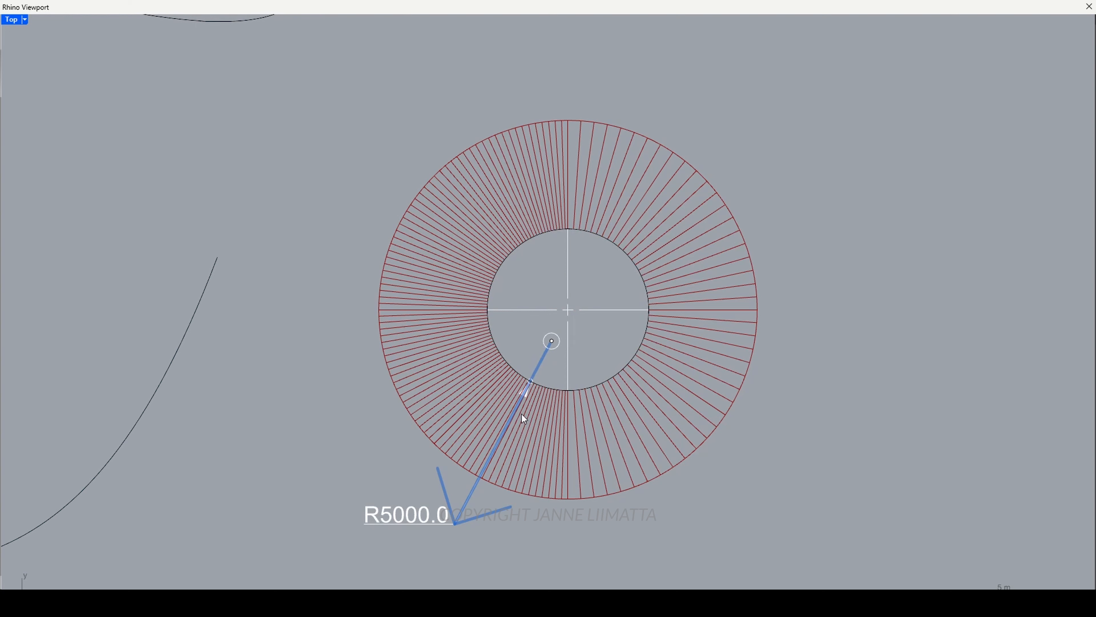
Move the point down close to the circle's lower edge to reposition the radius dimension
{"action": "left_click_drag", "start_coordinate": [341, 500], "coordinate": [485, 543]}
{"action": "left_click_drag", "start_coordinate": [551, 341], "coordinate": [553, 372]}
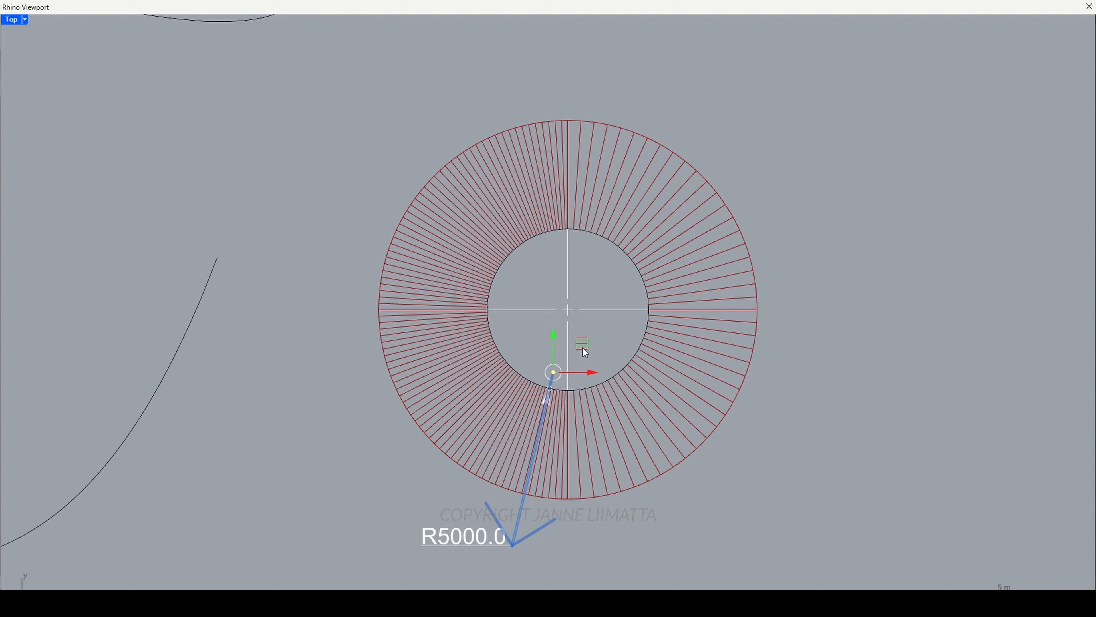
{"action": "left_click", "coordinate": [523, 358]}
{"action": "left_click", "coordinate": [589, 387]}
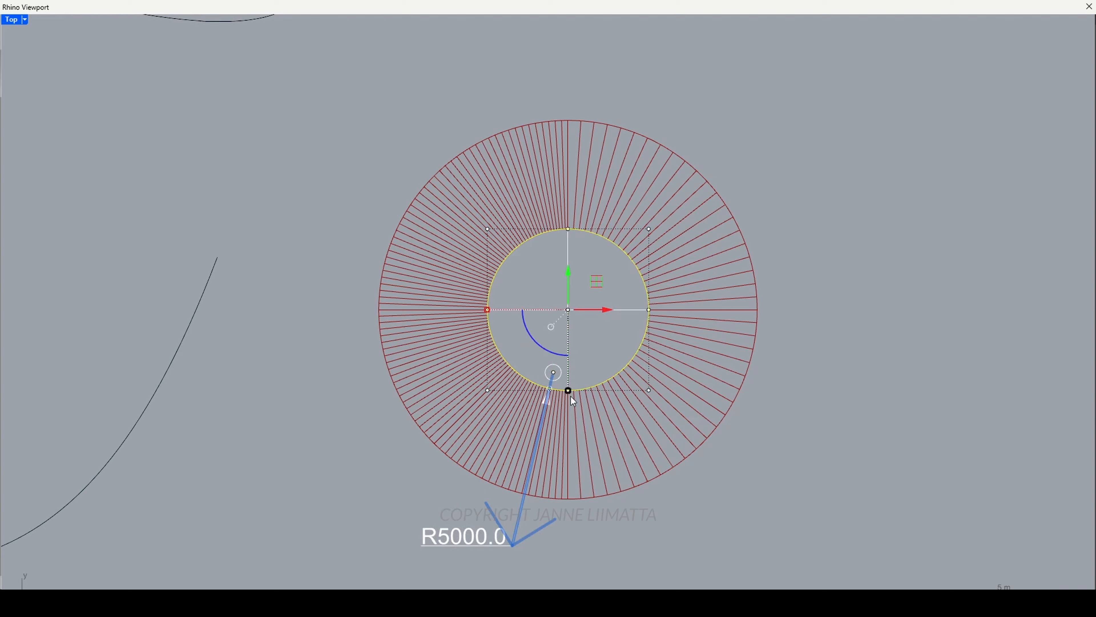
{"action": "left_click", "coordinate": [856, 433]}
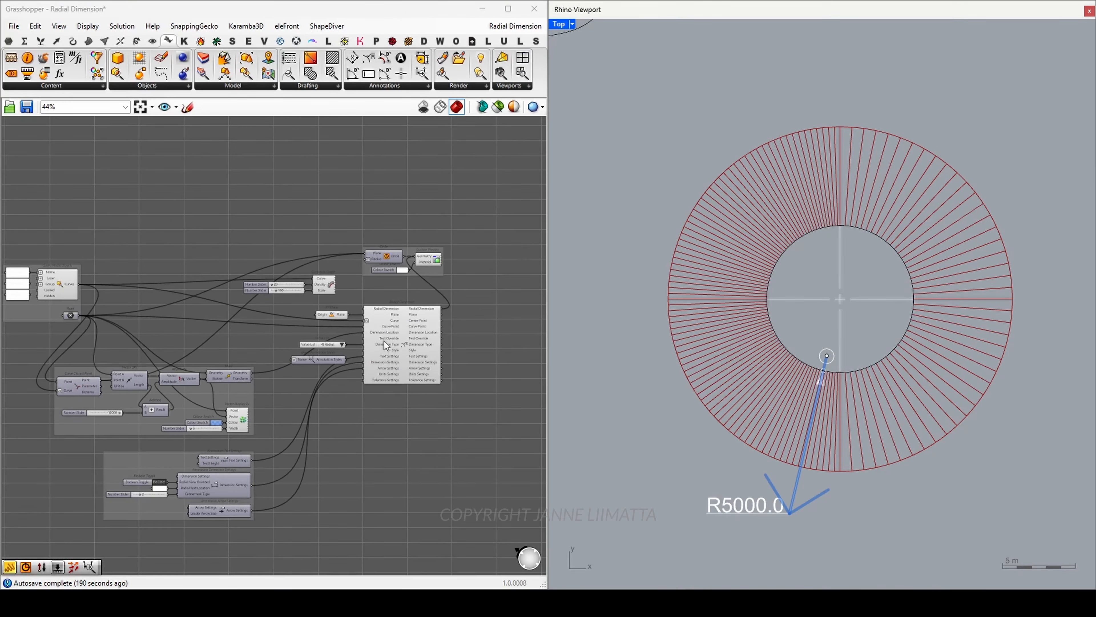
Connect the Curve3d panel to the Name input of Query Model Objects in place of the Circle panel
{"action": "scroll", "coordinate": [384, 340], "scroll_direction": "down", "scroll_amount": 1}
{"action": "scroll", "coordinate": [39, 303], "scroll_direction": "up", "scroll_amount": 7}
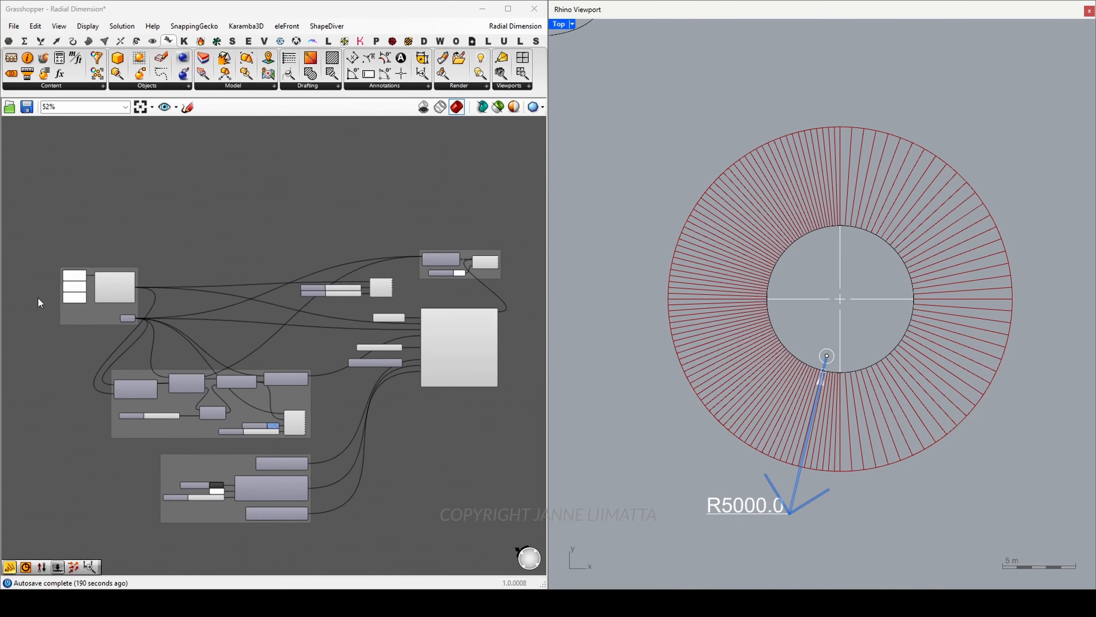
{"action": "scroll", "coordinate": [709, 344], "scroll_direction": "down", "scroll_amount": 16}
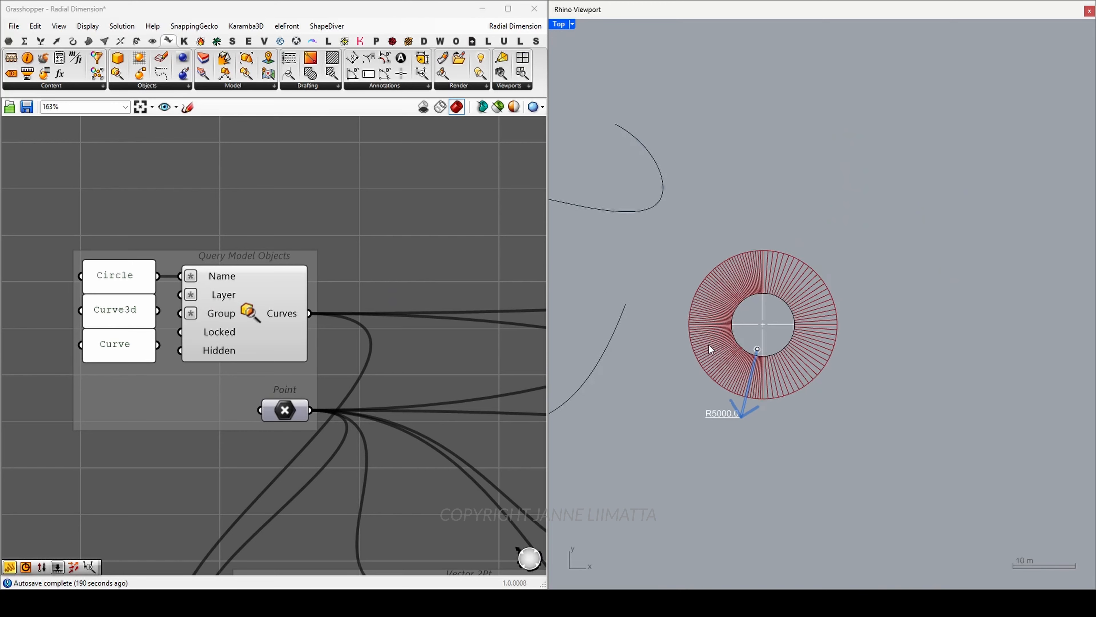
{"action": "right_click_drag", "start_coordinate": [654, 381], "coordinate": [772, 381]}
{"action": "scroll", "coordinate": [761, 344], "scroll_direction": "up", "scroll_amount": 8}
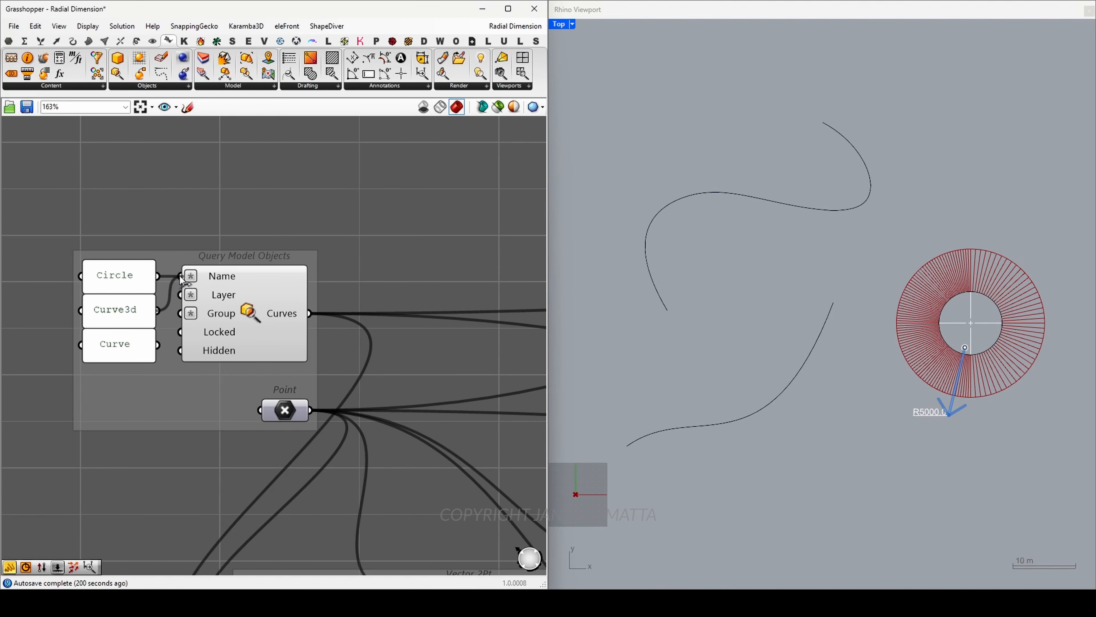
{"action": "left_click_drag", "start_coordinate": [180, 276], "coordinate": [179, 276]}
Move the point from the circle to the concave side of the lower curve, placing it near the bend
{"action": "left_click", "coordinate": [964, 348]}
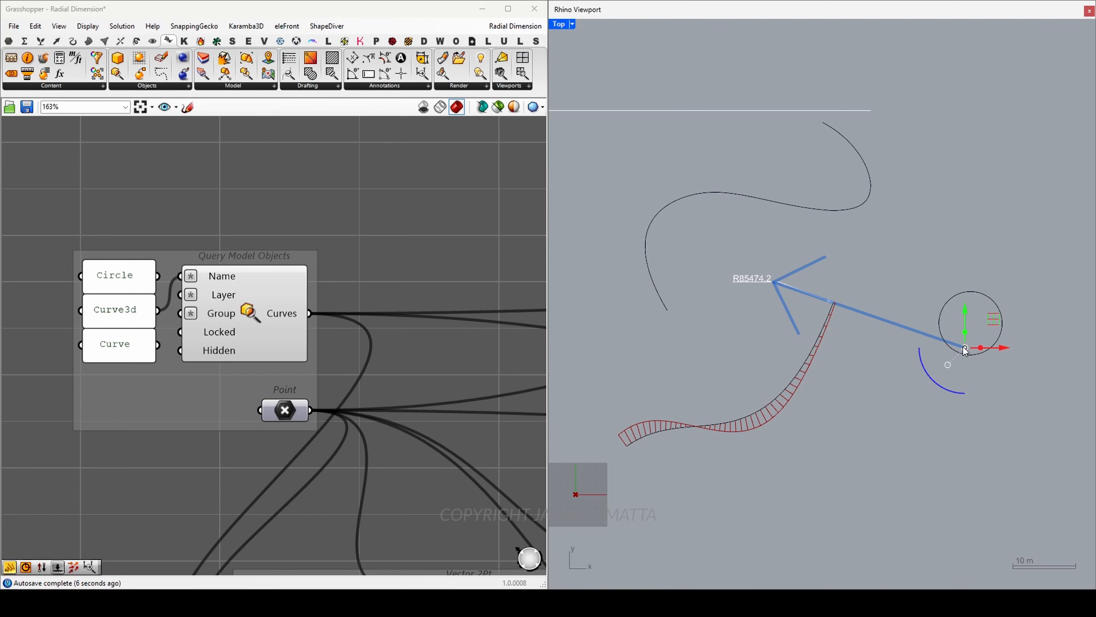
{"action": "left_click_drag", "start_coordinate": [965, 349], "coordinate": [790, 355]}
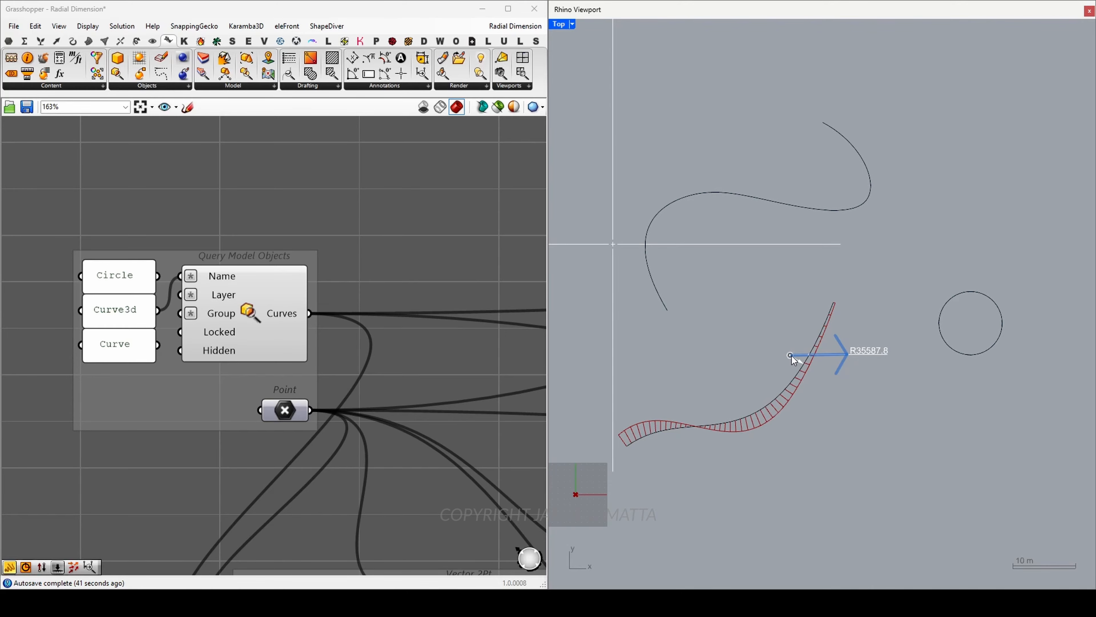
{"action": "left_click_drag", "start_coordinate": [790, 356], "coordinate": [760, 395]}
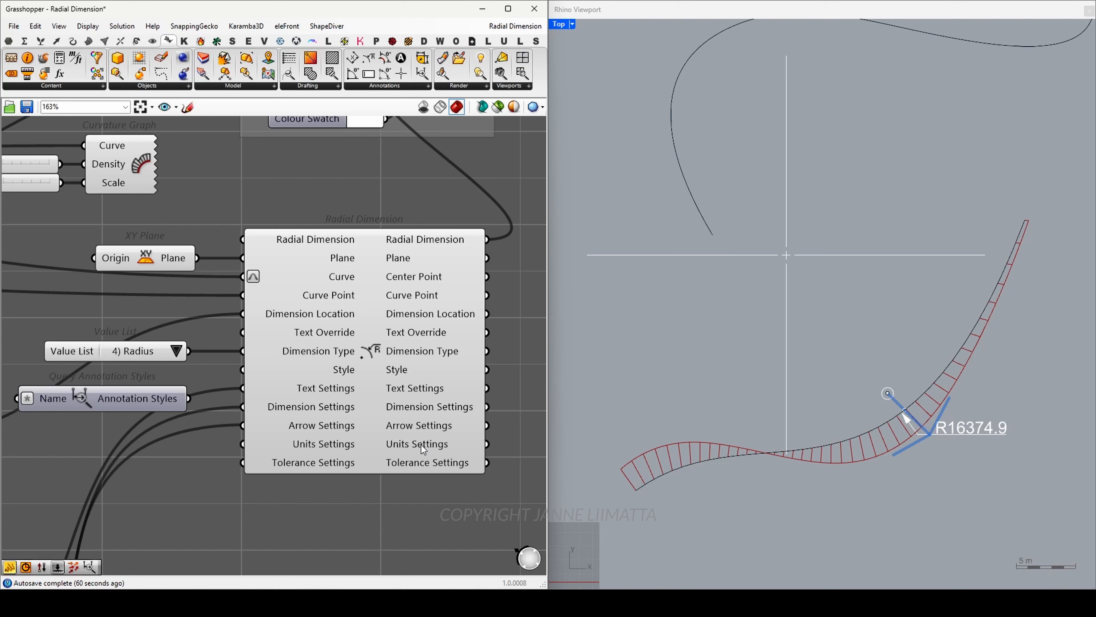
Set the Radial Dimension's type to 3) Diameter and move the point a little down and left along the lower curve
{"action": "left_click", "coordinate": [374, 354]}
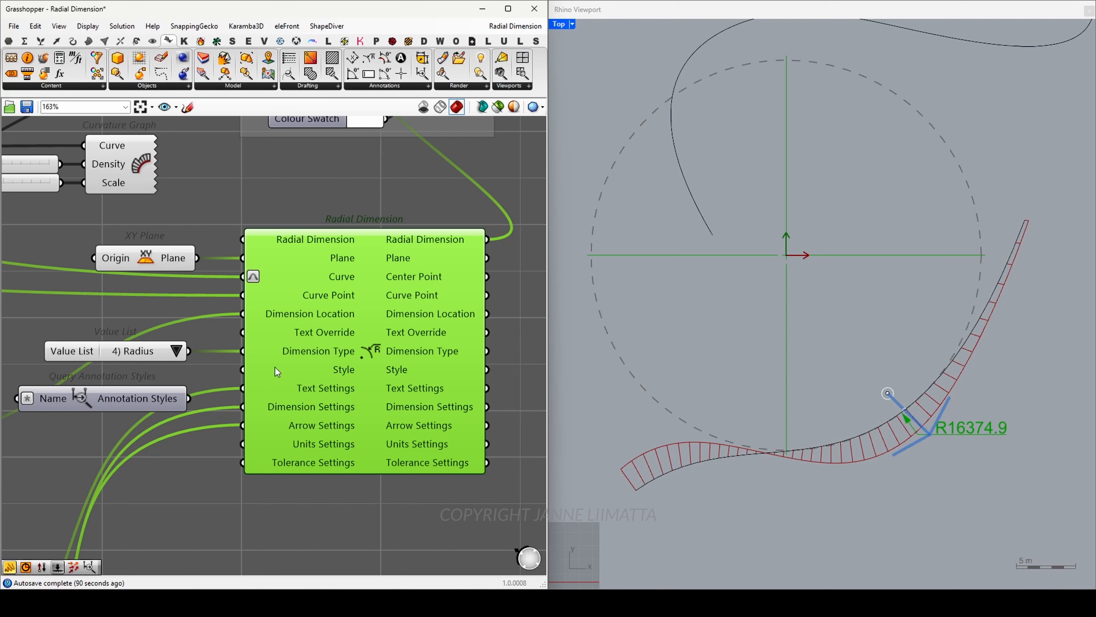
{"action": "left_click", "coordinate": [179, 351]}
{"action": "left_click", "coordinate": [218, 359]}
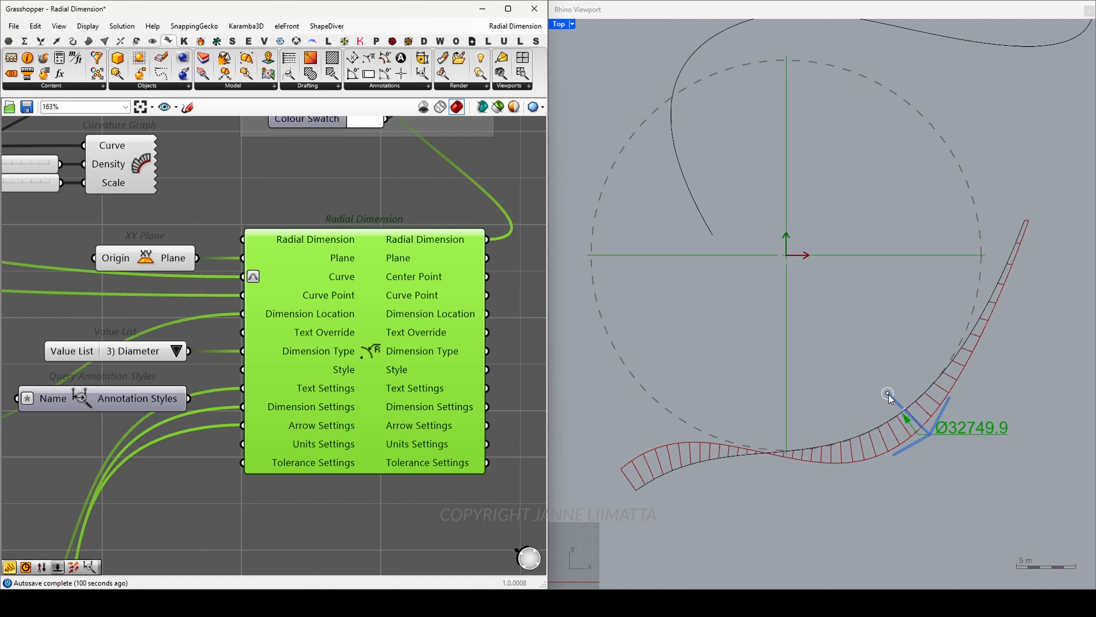
{"action": "left_click_drag", "start_coordinate": [888, 396], "coordinate": [860, 412]}
{"action": "left_click_drag", "start_coordinate": [752, 415], "coordinate": [935, 505]}
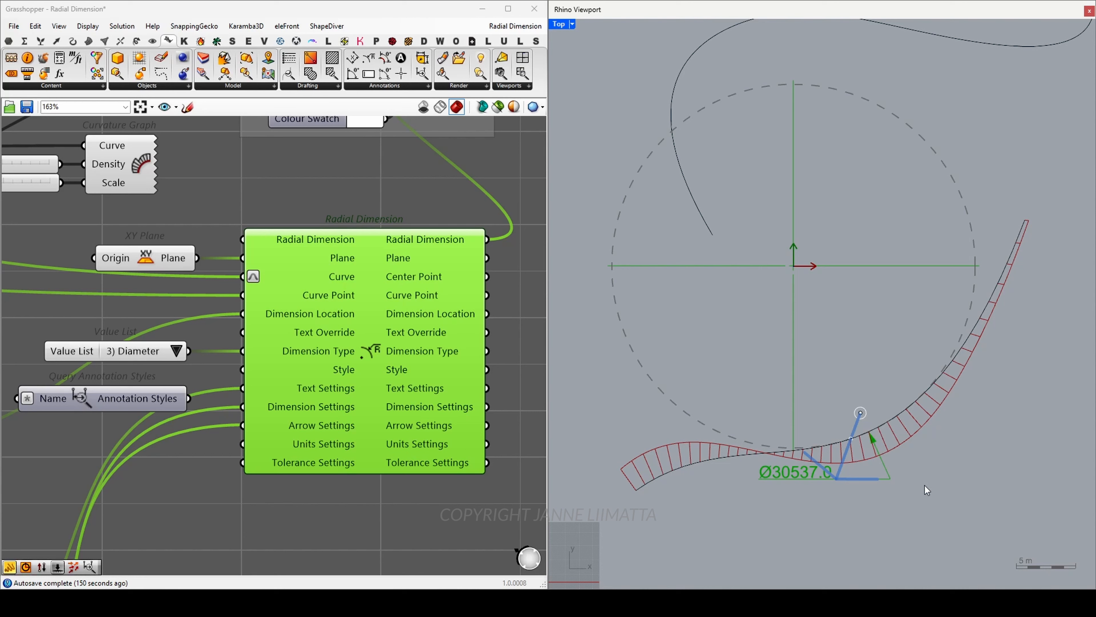
Switch the viewport to Perspective and examine the flat dimension against the 3D curve from a low angle
{"action": "left_click", "coordinate": [572, 24]}
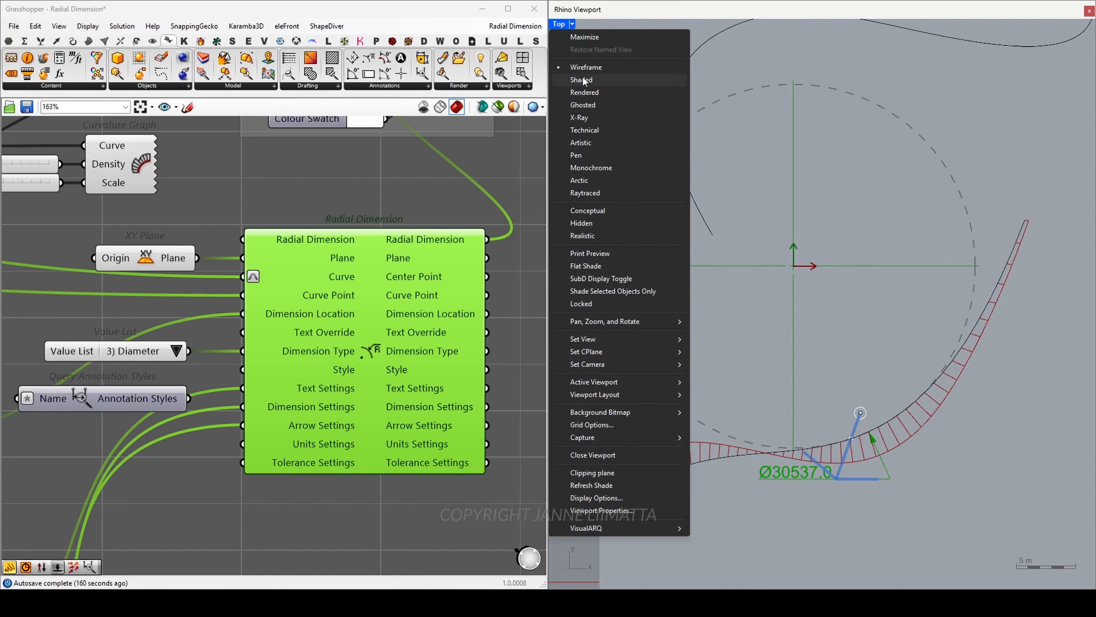
{"action": "mouse_move", "coordinate": [654, 339]}
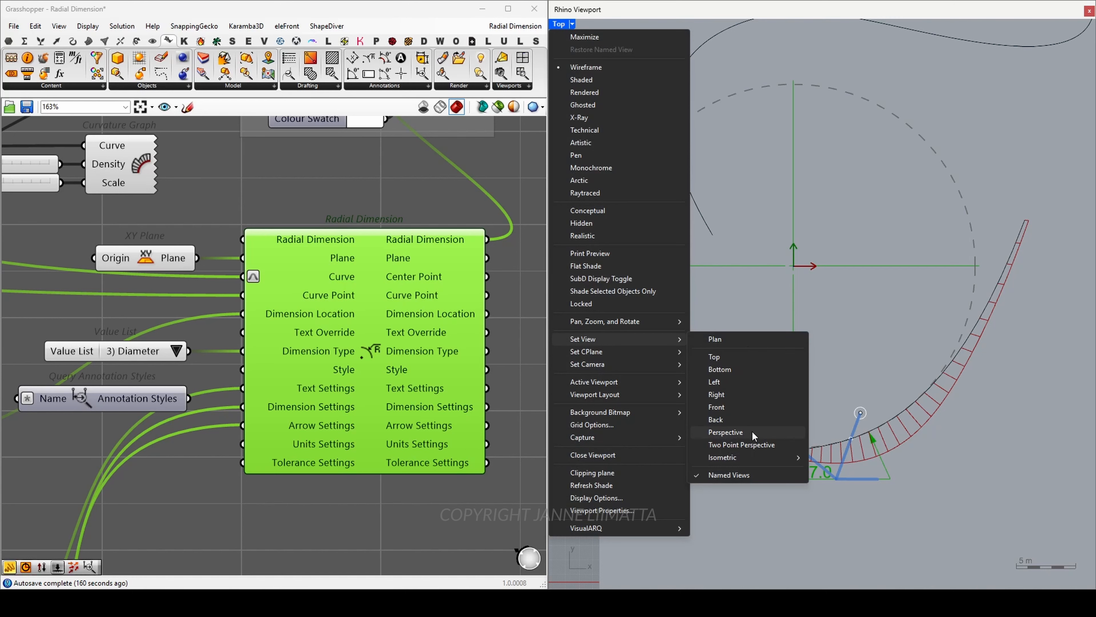
{"action": "left_click", "coordinate": [725, 432]}
{"action": "scroll", "coordinate": [824, 323], "scroll_direction": "up", "scroll_amount": 5}
{"action": "right_click_drag", "start_coordinate": [790, 369], "coordinate": [845, 326]}
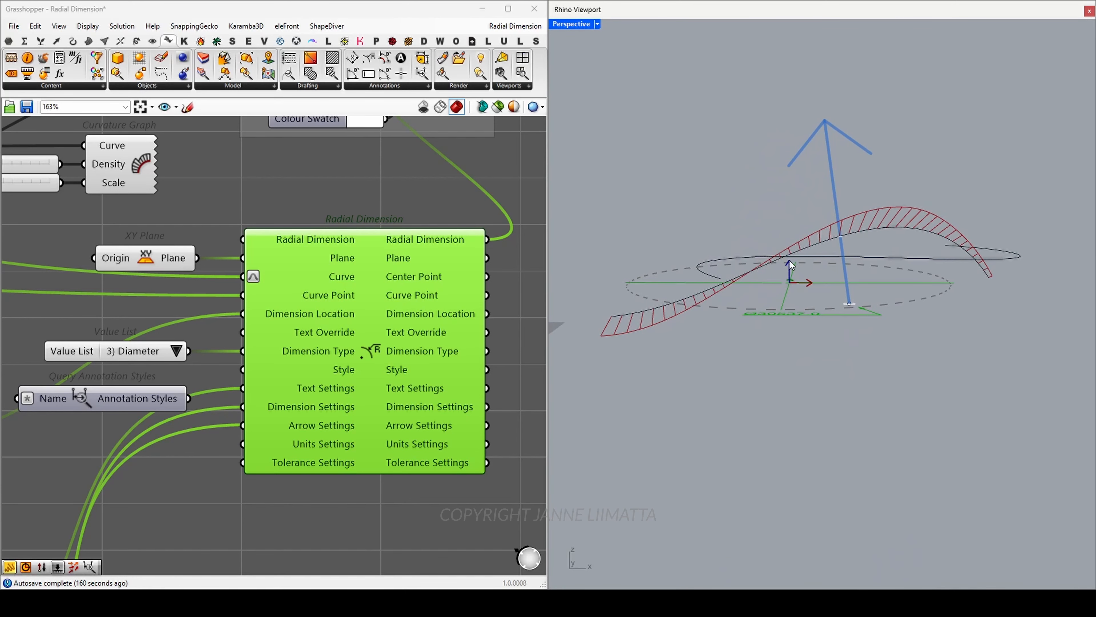
Inspect the XY Plane component that feeds the Radial Dimension's Plane input
{"action": "left_click", "coordinate": [320, 261]}
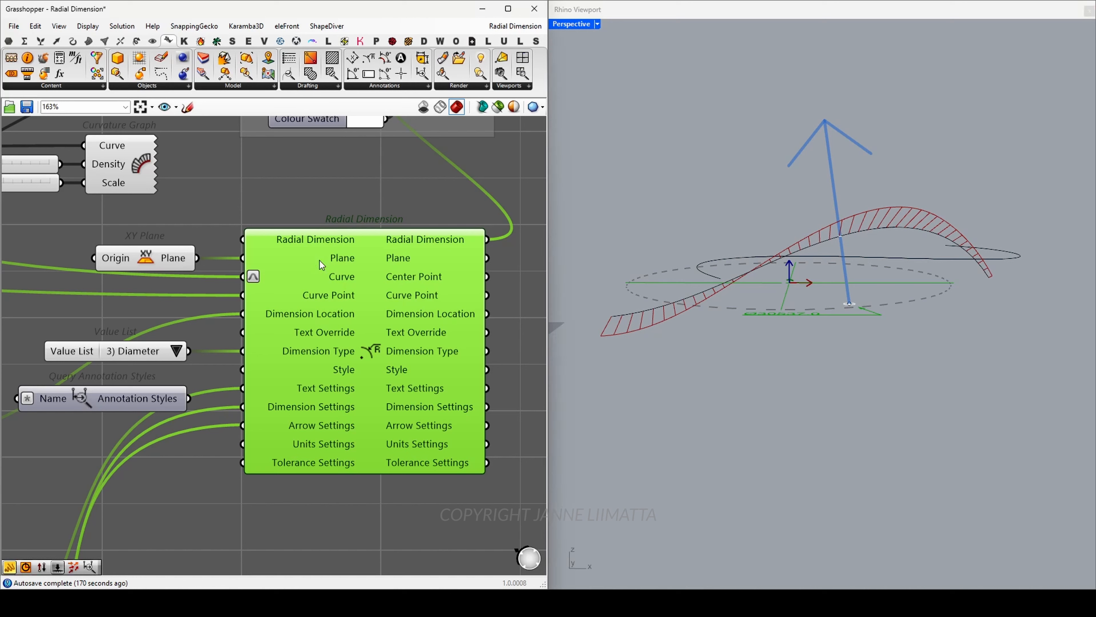
{"action": "left_click", "coordinate": [227, 200]}
{"action": "left_click", "coordinate": [139, 259]}
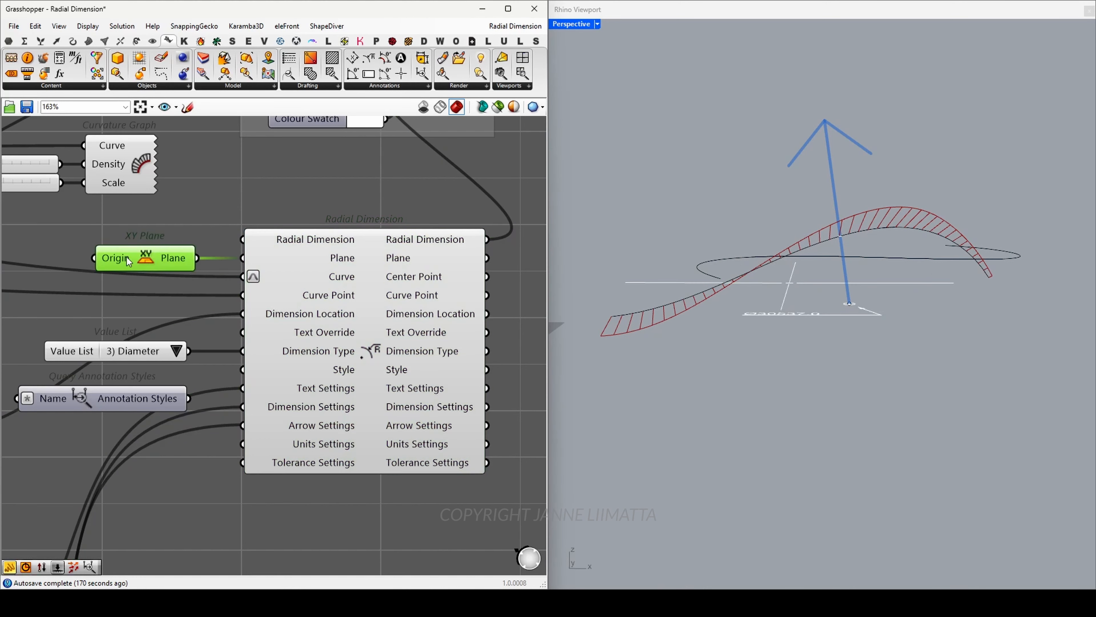
{"action": "left_click", "coordinate": [167, 271]}
Return the Rhino viewport to the Top view
{"action": "left_click", "coordinate": [597, 24]}
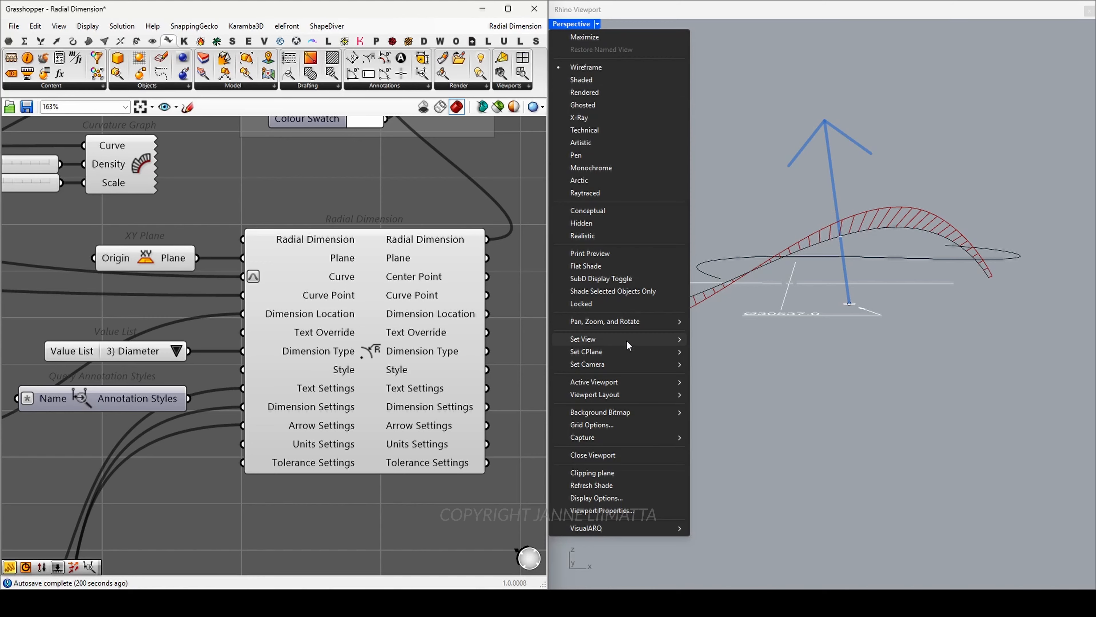
{"action": "mouse_move", "coordinate": [628, 341]}
{"action": "left_click", "coordinate": [736, 353]}
{"action": "left_click", "coordinate": [896, 334]}
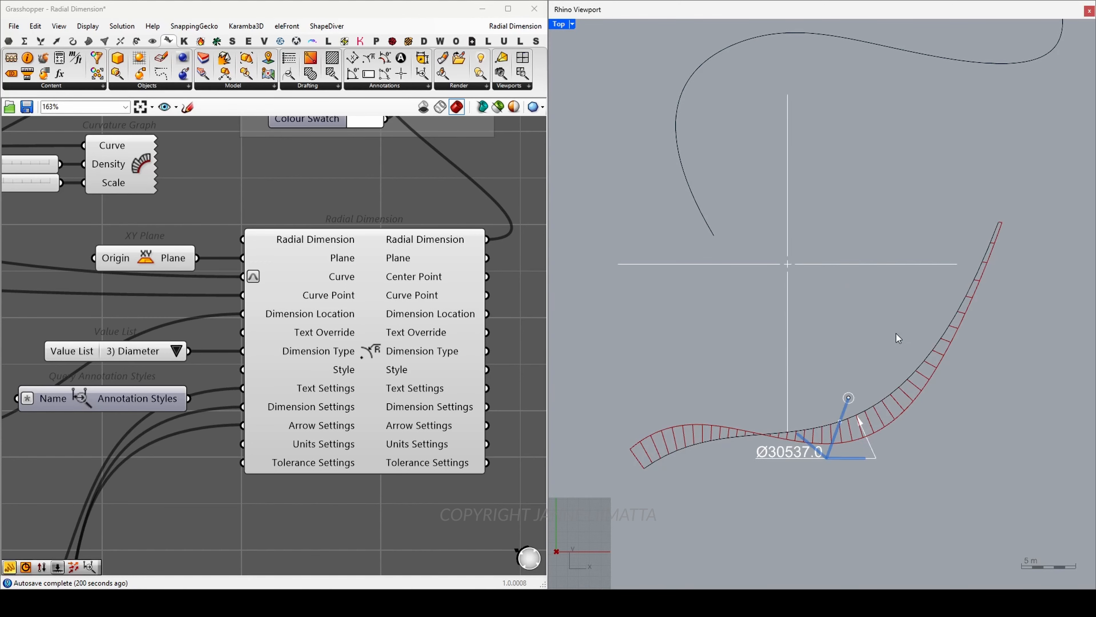
Connect the Curve panel to the Name input of Query Model Objects in place of the Curve3d panel
{"action": "scroll", "coordinate": [205, 279], "scroll_direction": "down", "scroll_amount": 8}
{"action": "right_click_drag", "start_coordinate": [136, 207], "coordinate": [408, 217]}
{"action": "scroll", "coordinate": [259, 267], "scroll_direction": "up", "scroll_amount": 9}
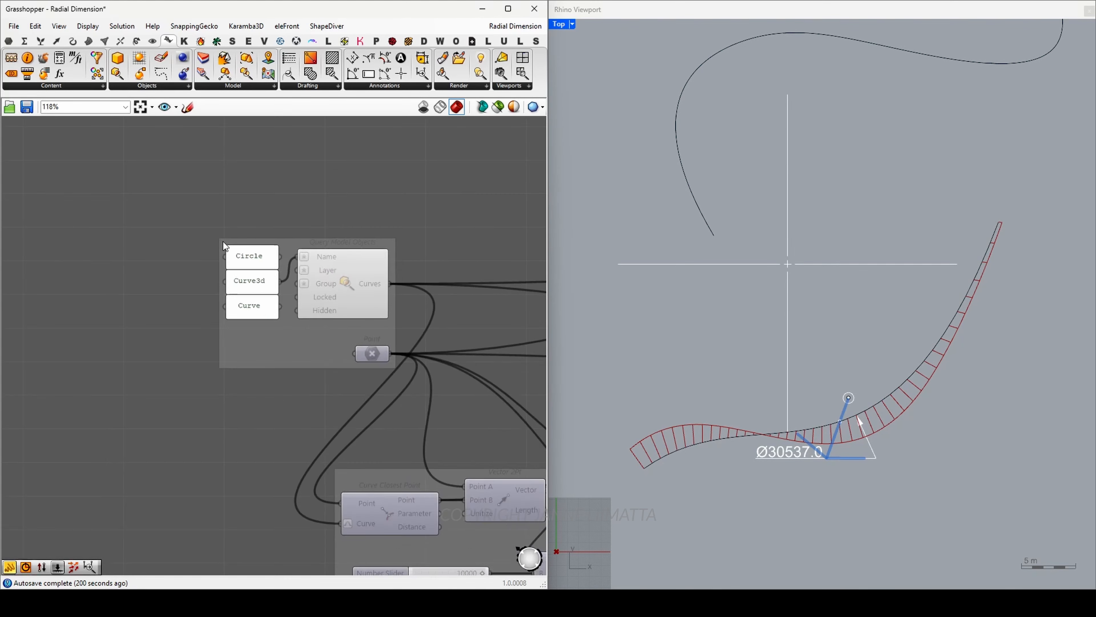
{"action": "left_click_drag", "start_coordinate": [286, 332], "coordinate": [334, 240]}
Move the point up beneath the left arch of the upper S-shaped curve
{"action": "left_click", "coordinate": [884, 271]}
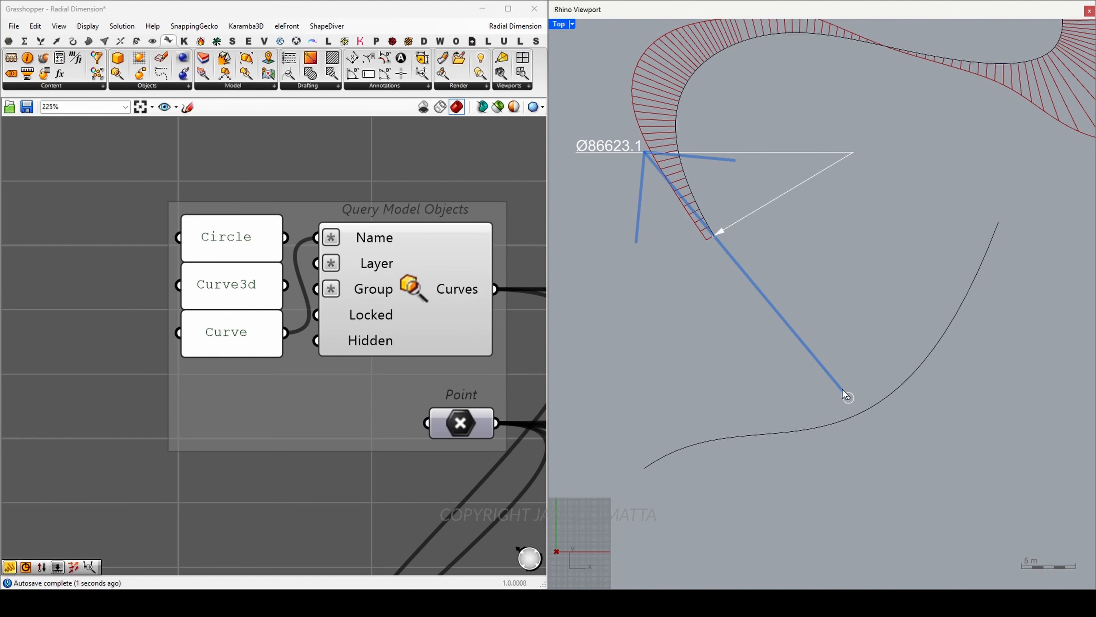
{"action": "left_click_drag", "start_coordinate": [848, 397], "coordinate": [789, 141]}
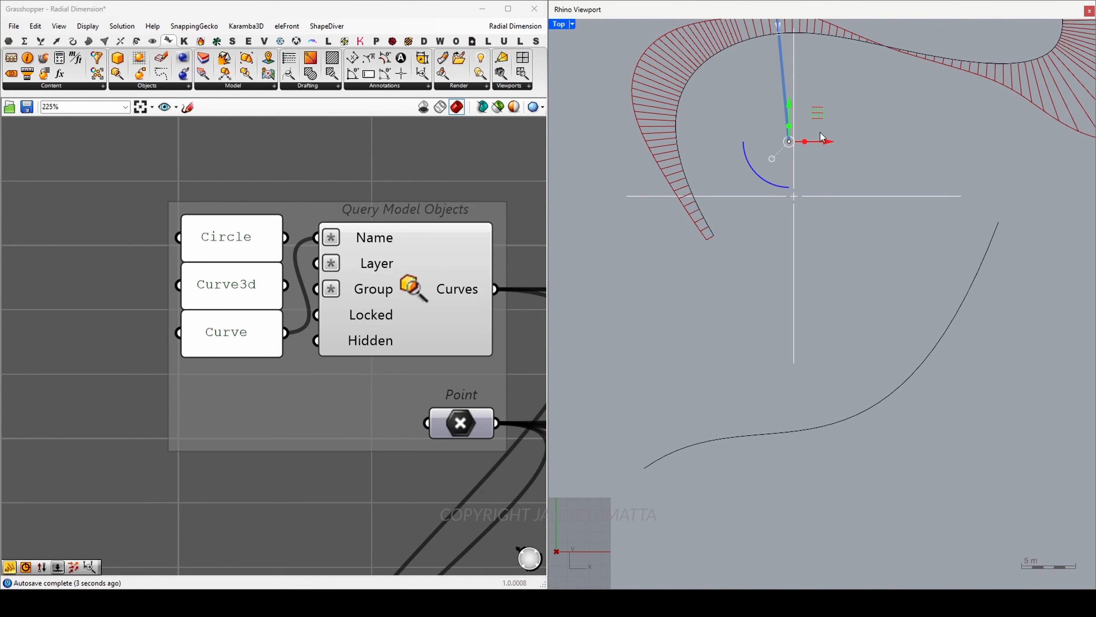
{"action": "right_click_drag", "start_coordinate": [841, 133], "coordinate": [803, 245]}
{"action": "left_click", "coordinate": [800, 202]}
{"action": "scroll", "coordinate": [779, 216], "scroll_direction": "up", "scroll_amount": 2}
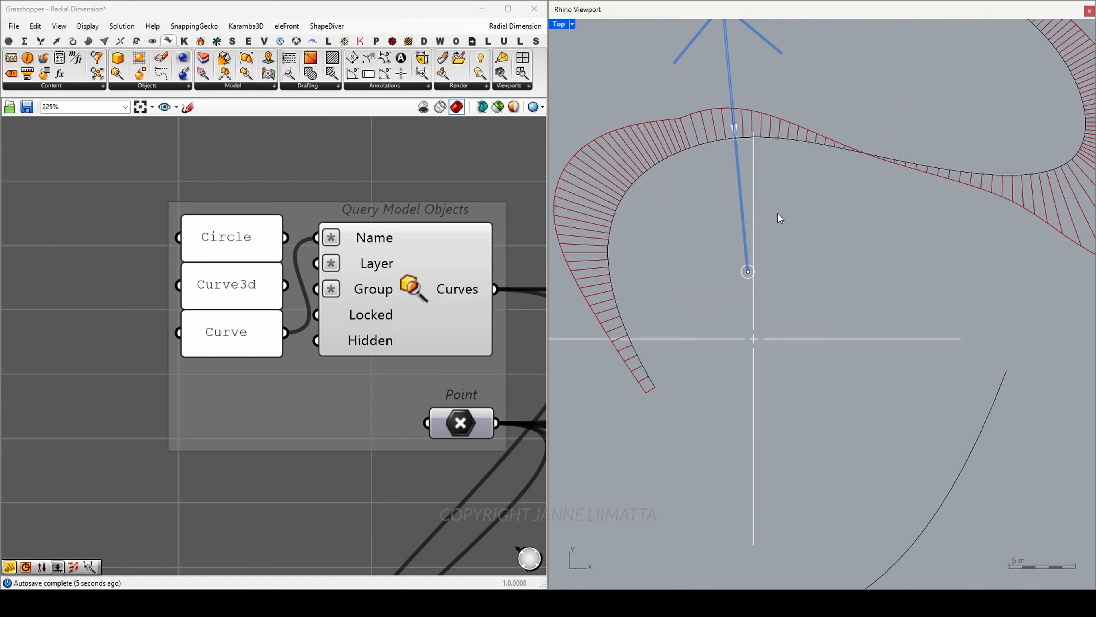
Move the point beside the S-shaped curve's left leg, and back up below the arch just right of its crest
{"action": "right_click_drag", "start_coordinate": [729, 172], "coordinate": [756, 231]}
{"action": "left_click_drag", "start_coordinate": [774, 330], "coordinate": [678, 338]}
{"action": "scroll", "coordinate": [726, 368], "scroll_direction": "down", "scroll_amount": 4}
{"action": "right_click_drag", "start_coordinate": [726, 371], "coordinate": [759, 357]}
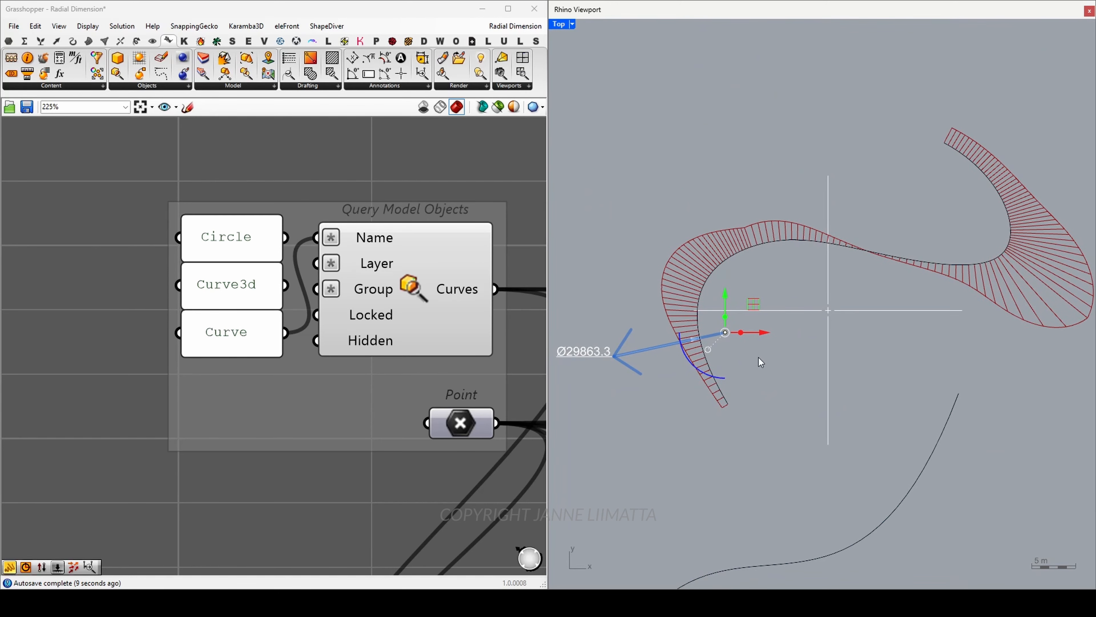
{"action": "left_click_drag", "start_coordinate": [721, 337], "coordinate": [809, 279]}
{"action": "left_click", "coordinate": [844, 310]}
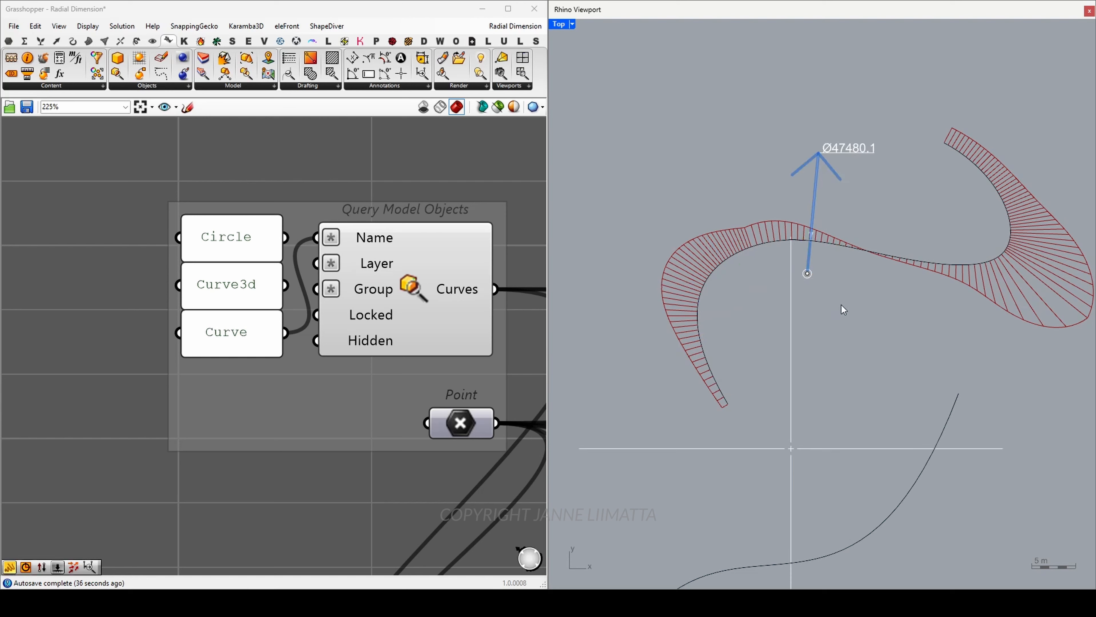